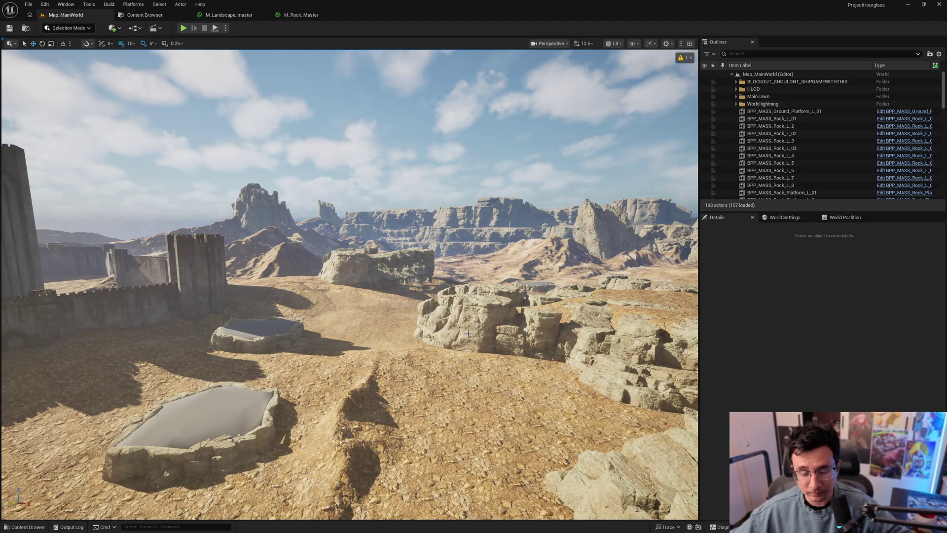
Look over the desert ground, stone platforms and rock formations in the level viewport.
{"action": "right_click_drag", "start_coordinate": [456, 343], "coordinate": [460, 410]}
{"action": "right_click_drag", "start_coordinate": [459, 378], "coordinate": [455, 338]}
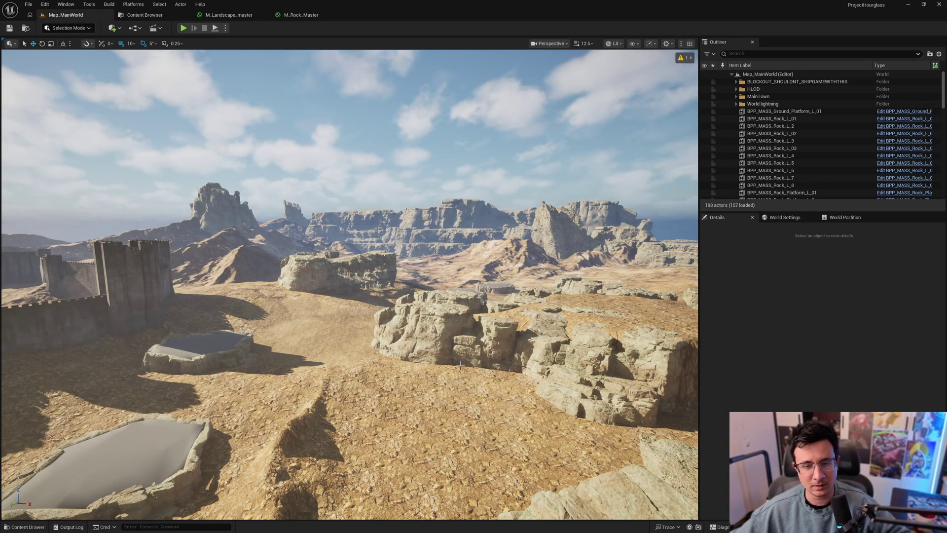
{"action": "right_click_drag", "start_coordinate": [460, 365], "coordinate": [215, 241]}
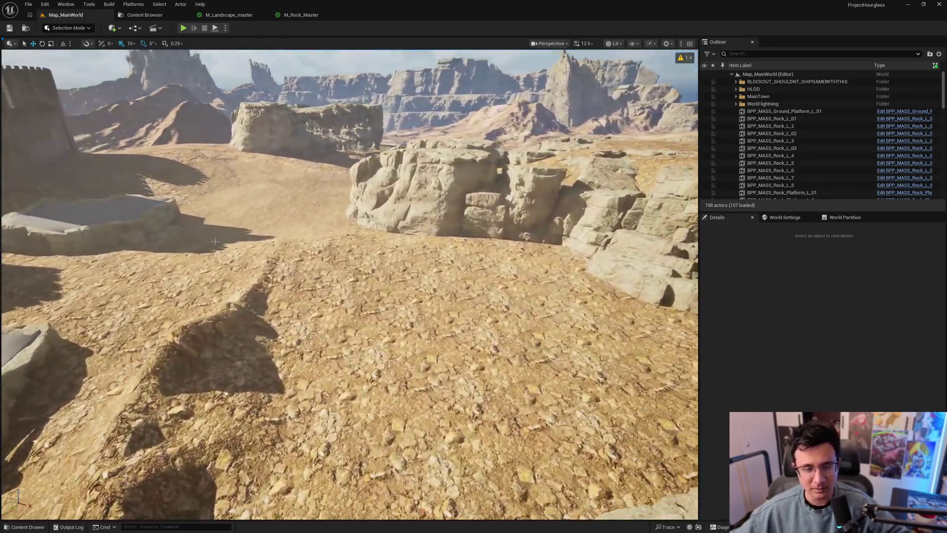
{"action": "right_click_drag", "start_coordinate": [352, 205], "coordinate": [388, 295]}
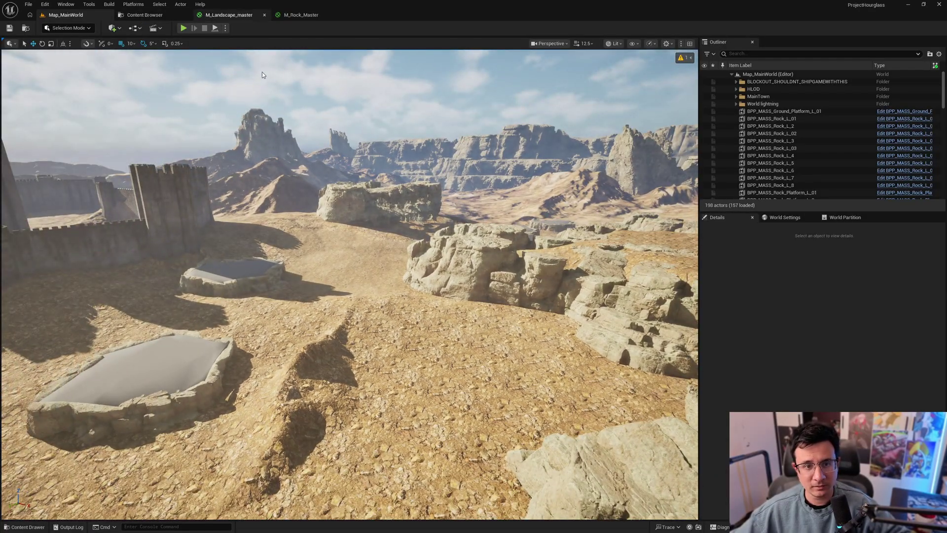
Open the M_Landscape_master material graph and examine the camera fade and UV scale parameters beside the first layer's nodes.
{"action": "left_click", "coordinate": [229, 15]}
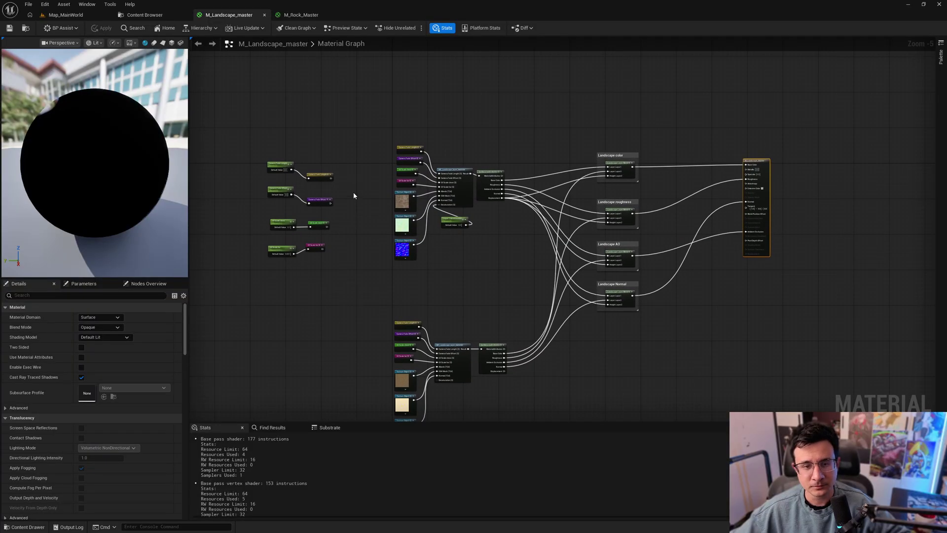
{"action": "scroll", "coordinate": [353, 195], "scroll_direction": "up", "scroll_amount": 4}
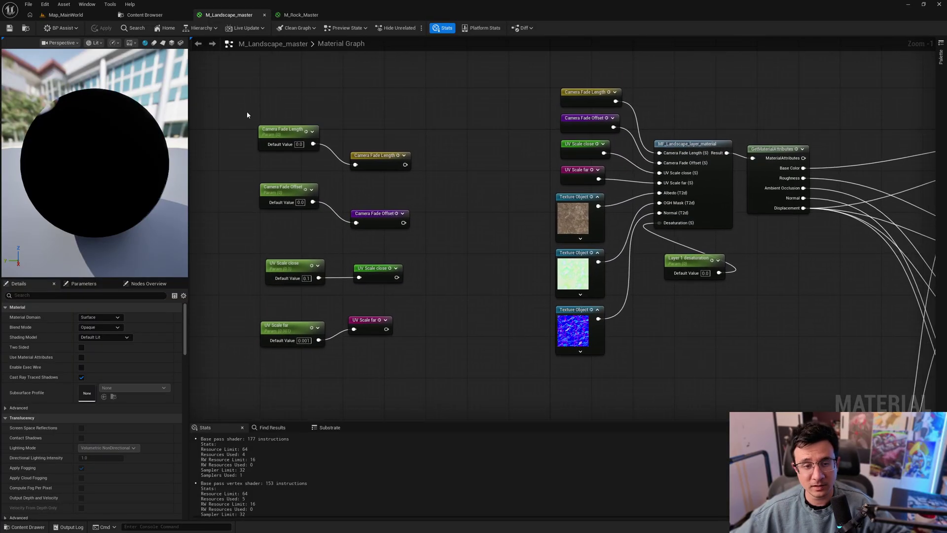
{"action": "left_click_drag", "start_coordinate": [417, 172], "coordinate": [442, 237]}
{"action": "right_click_drag", "start_coordinate": [464, 201], "coordinate": [489, 296]}
{"action": "left_click", "coordinate": [452, 189]}
{"action": "scroll", "coordinate": [459, 198], "scroll_direction": "down", "scroll_amount": 2}
Return to Map_MainWorld and examine the landscape and rock textures from several angles in the Unlit view mode.
{"action": "left_click", "coordinate": [85, 17]}
{"action": "key", "text": "alt+3"}
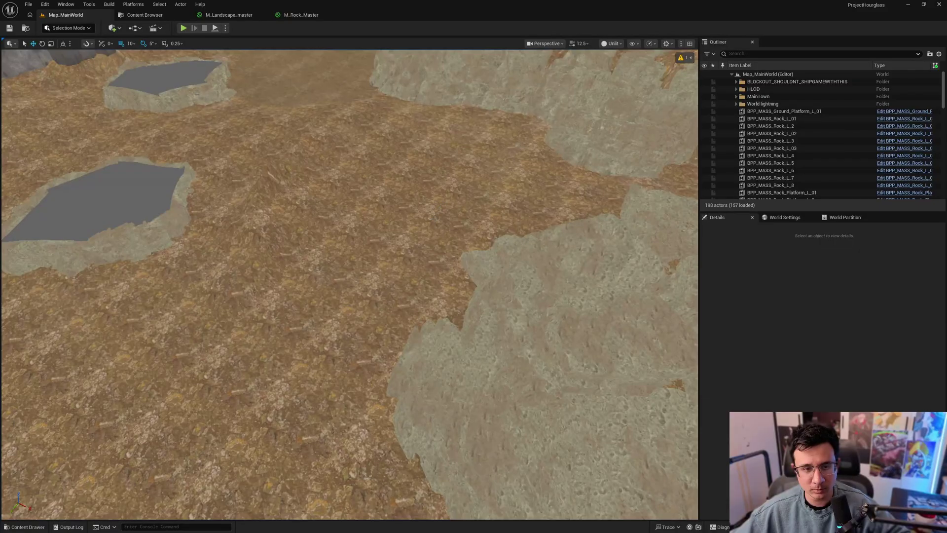
{"action": "right_click_drag", "start_coordinate": [434, 219], "coordinate": [415, 140]}
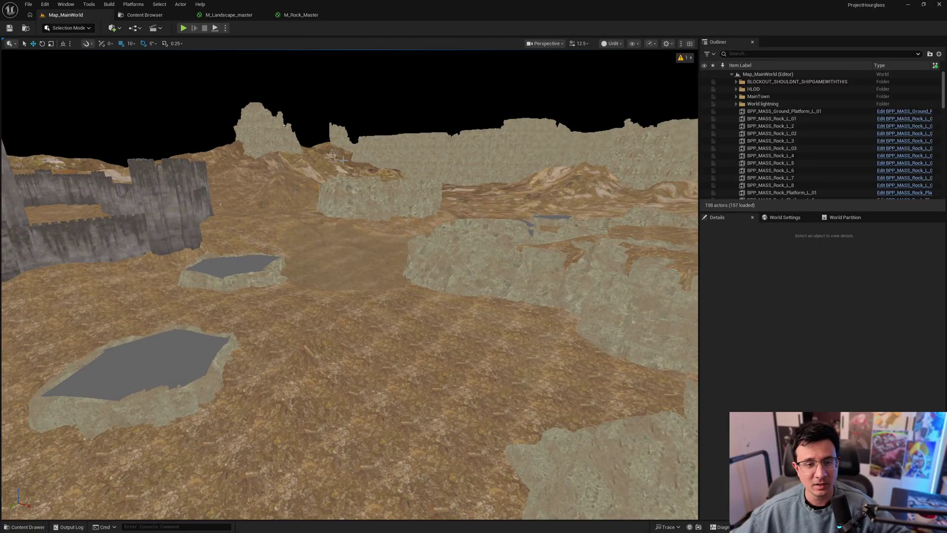
{"action": "right_click_drag", "start_coordinate": [285, 125], "coordinate": [207, 127]}
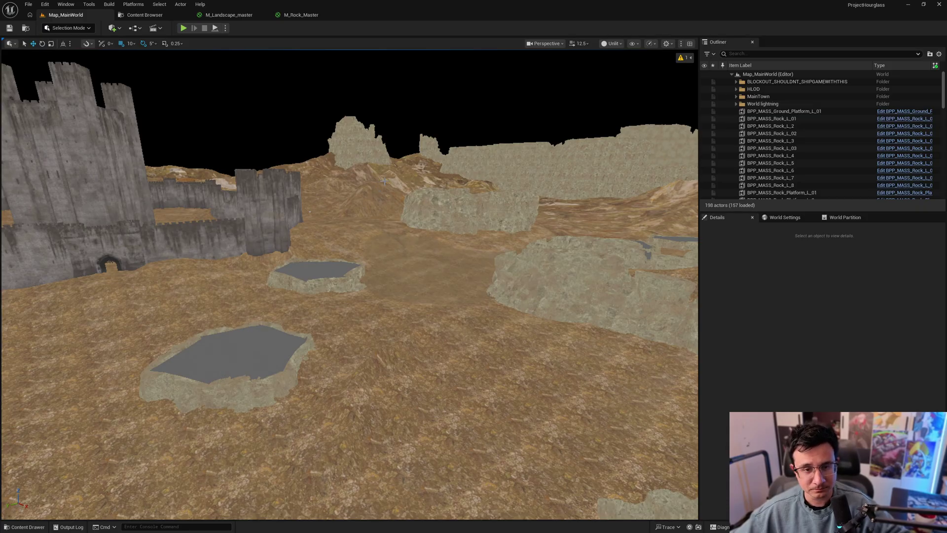
{"action": "right_click_drag", "start_coordinate": [416, 271], "coordinate": [434, 224]}
{"action": "key", "text": "w"}
{"action": "key", "text": "w"}
{"action": "key", "text": "s"}
{"action": "scroll", "coordinate": [405, 247], "scroll_direction": "down", "scroll_amount": 3}
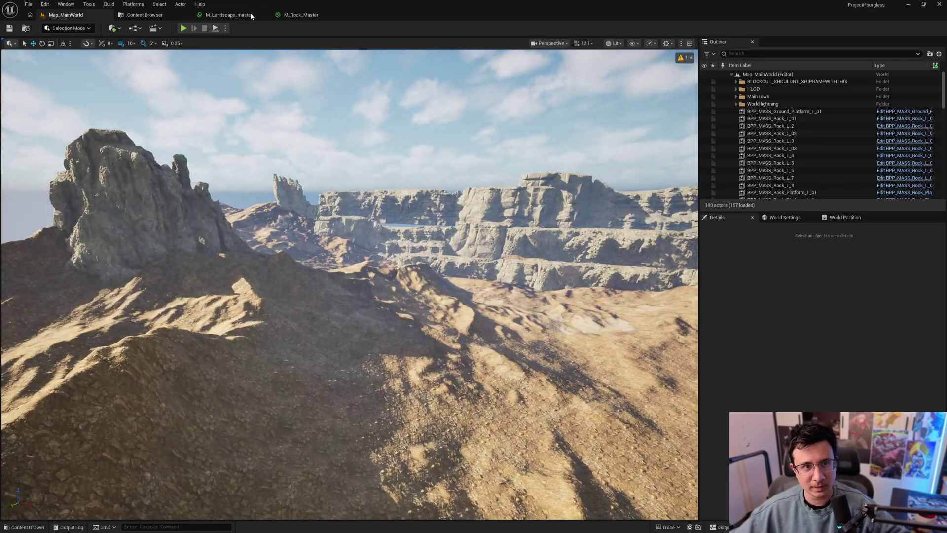
Go back to the M_Landscape_master graph and examine the two landscape layer node groups and how they feed the blend nodes.
{"action": "left_click", "coordinate": [242, 15]}
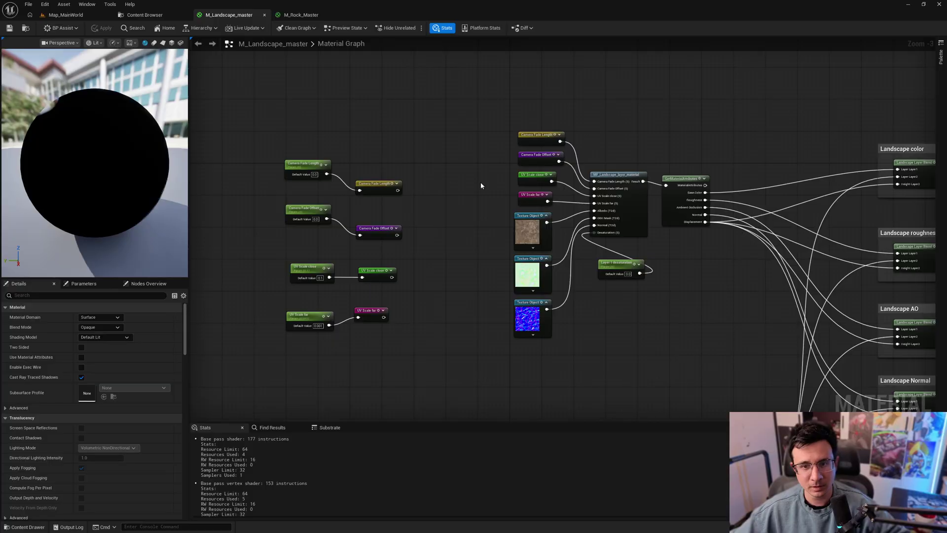
{"action": "right_click_drag", "start_coordinate": [482, 185], "coordinate": [463, 183]}
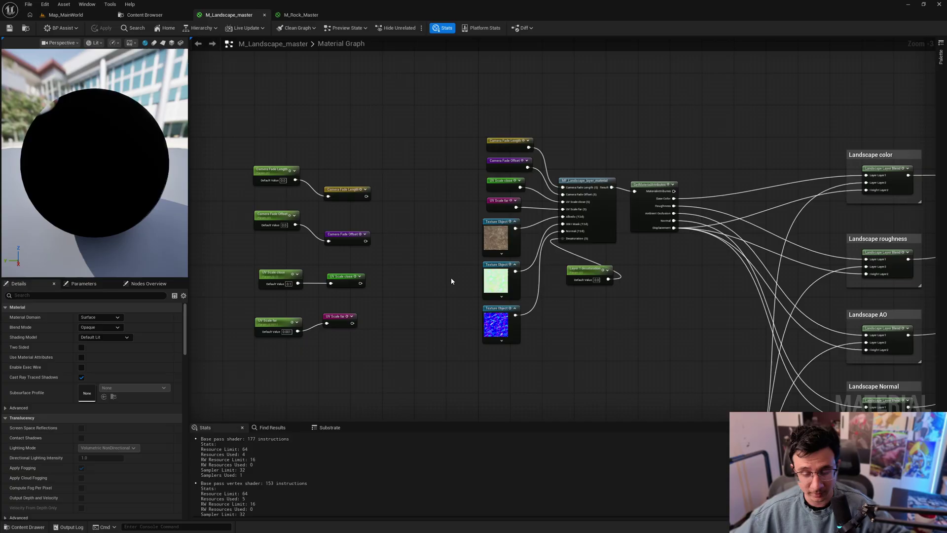
{"action": "right_click_drag", "start_coordinate": [451, 281], "coordinate": [412, 231]}
{"action": "scroll", "coordinate": [389, 136], "scroll_direction": "down", "scroll_amount": 5}
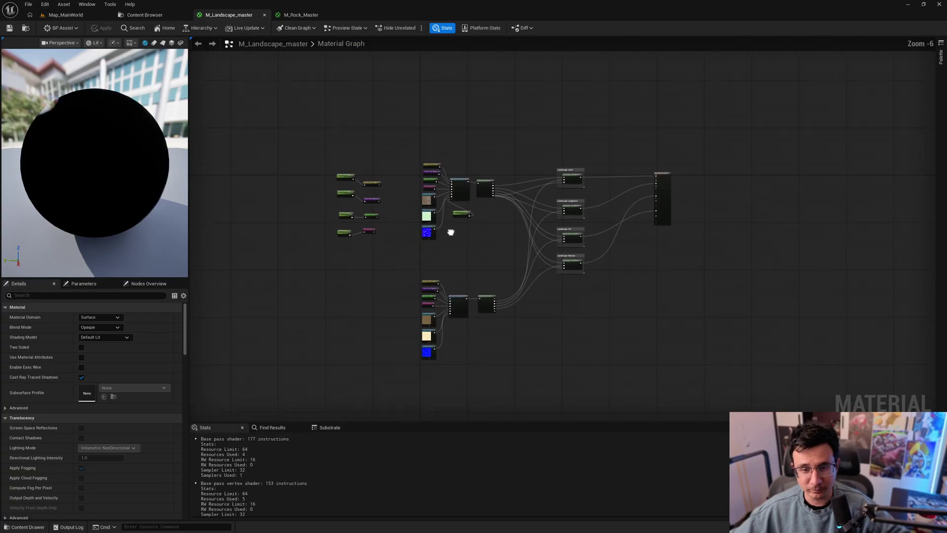
{"action": "scroll", "coordinate": [407, 128], "scroll_direction": "up", "scroll_amount": 5}
{"action": "left_click_drag", "start_coordinate": [407, 125], "coordinate": [637, 320]}
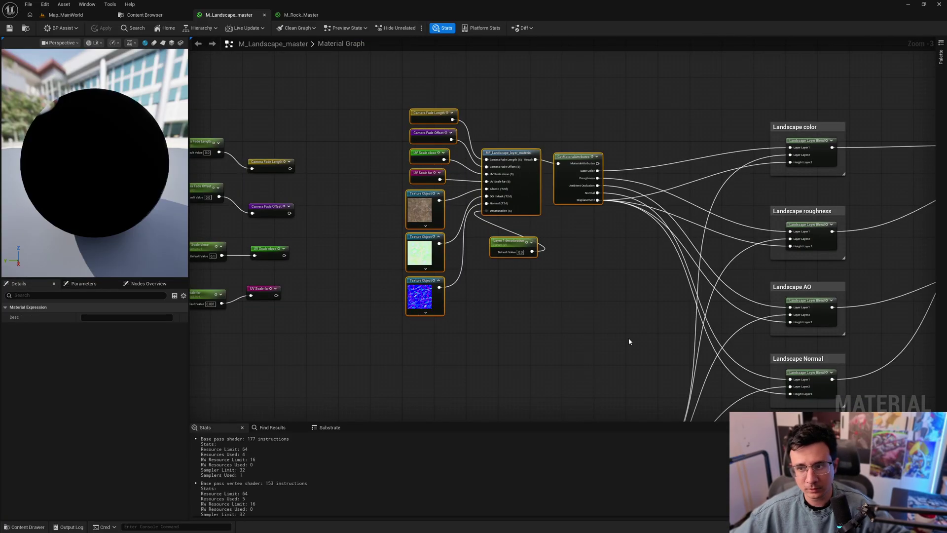
{"action": "right_click_drag", "start_coordinate": [628, 338], "coordinate": [564, 105]}
{"action": "scroll", "coordinate": [564, 105], "scroll_direction": "down", "scroll_amount": 2}
{"action": "left_click_drag", "start_coordinate": [337, 133], "coordinate": [575, 313]}
{"action": "scroll", "coordinate": [487, 207], "scroll_direction": "up", "scroll_amount": 3}
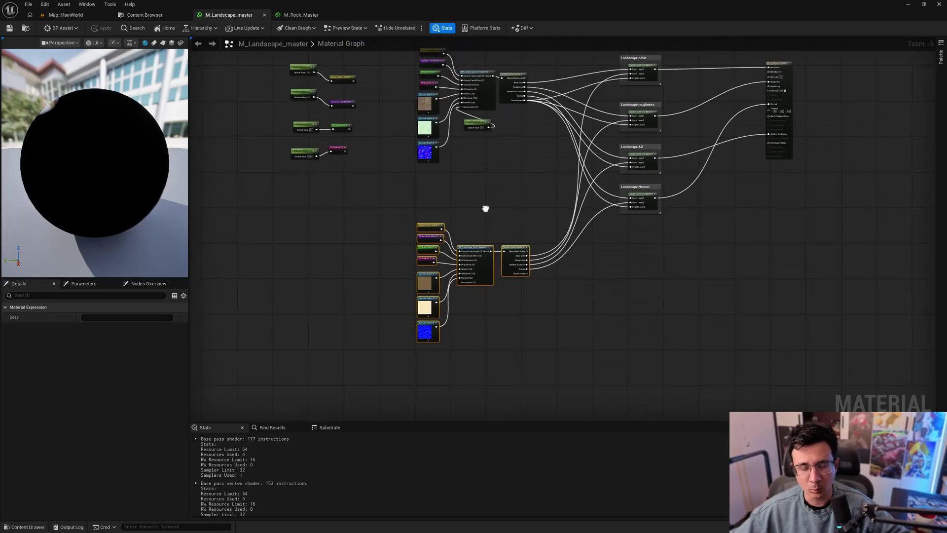
{"action": "right_click_drag", "start_coordinate": [543, 227], "coordinate": [534, 186]}
{"action": "scroll", "coordinate": [545, 168], "scroll_direction": "up", "scroll_amount": 2}
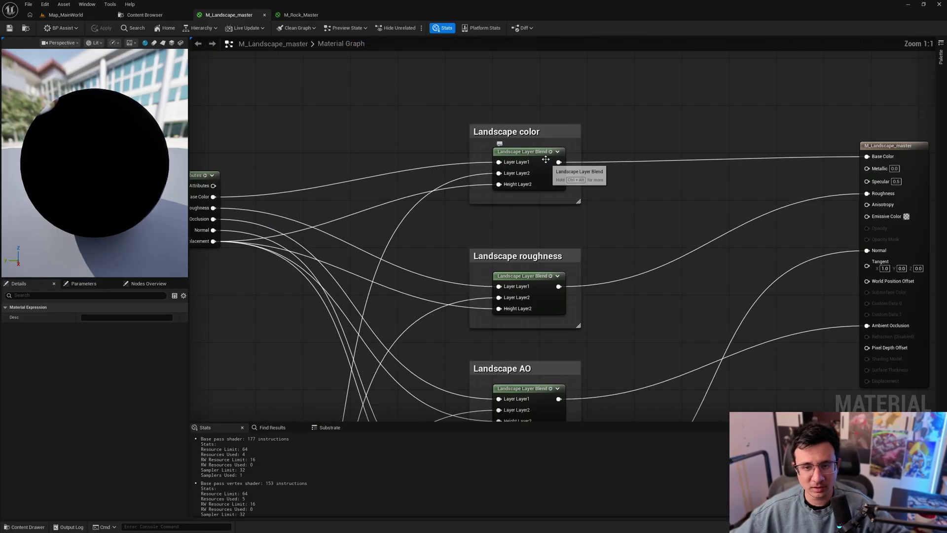
Inspect the Landscape Layer Blend nodes for color, roughness, AO and normal, including their layer settings and inputs.
{"action": "left_click", "coordinate": [543, 156]}
{"action": "right_click_drag", "start_coordinate": [610, 243], "coordinate": [587, 185]}
{"action": "left_click", "coordinate": [521, 222]}
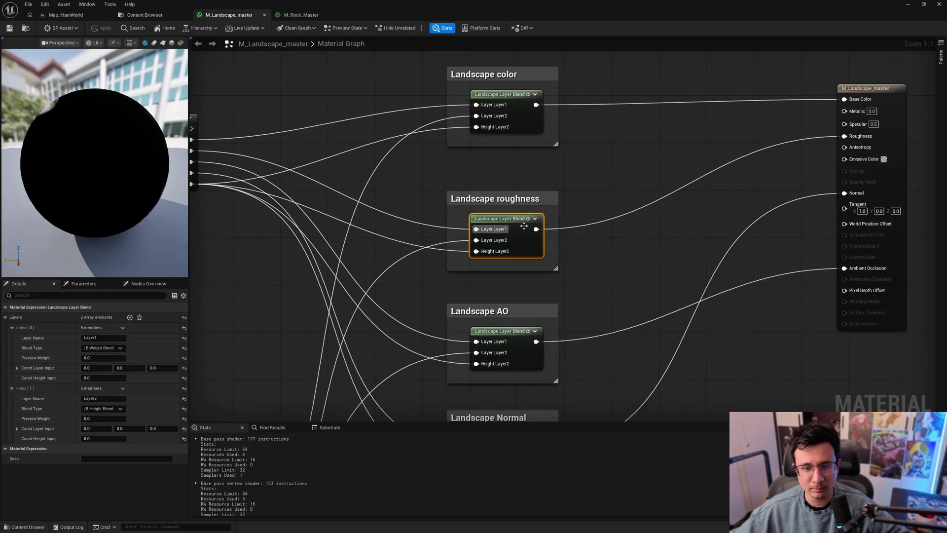
{"action": "right_click_drag", "start_coordinate": [608, 269], "coordinate": [609, 160]}
{"action": "left_click", "coordinate": [510, 223]}
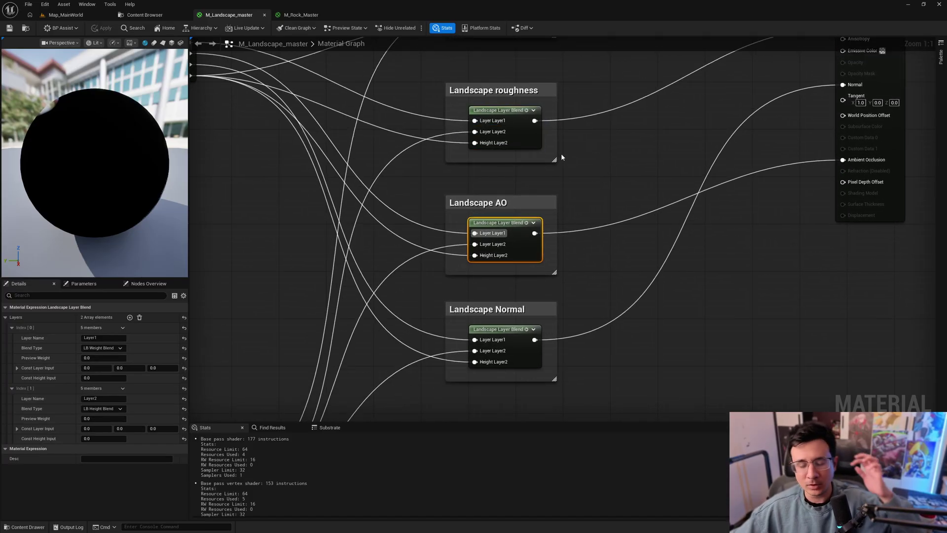
{"action": "left_click", "coordinate": [515, 332]}
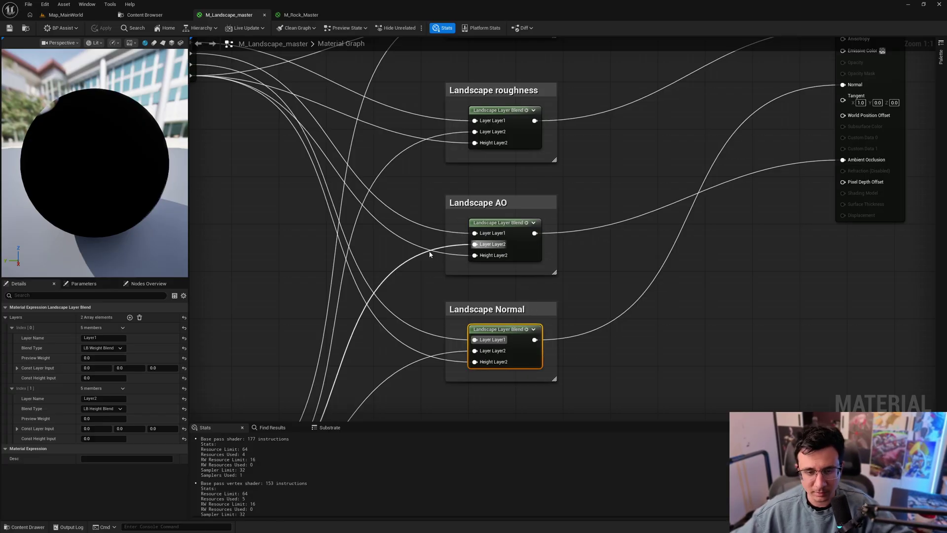
{"action": "left_click", "coordinate": [493, 244]}
{"action": "scroll", "coordinate": [363, 237], "scroll_direction": "down", "scroll_amount": 5}
{"action": "right_click_drag", "start_coordinate": [371, 232], "coordinate": [397, 233]}
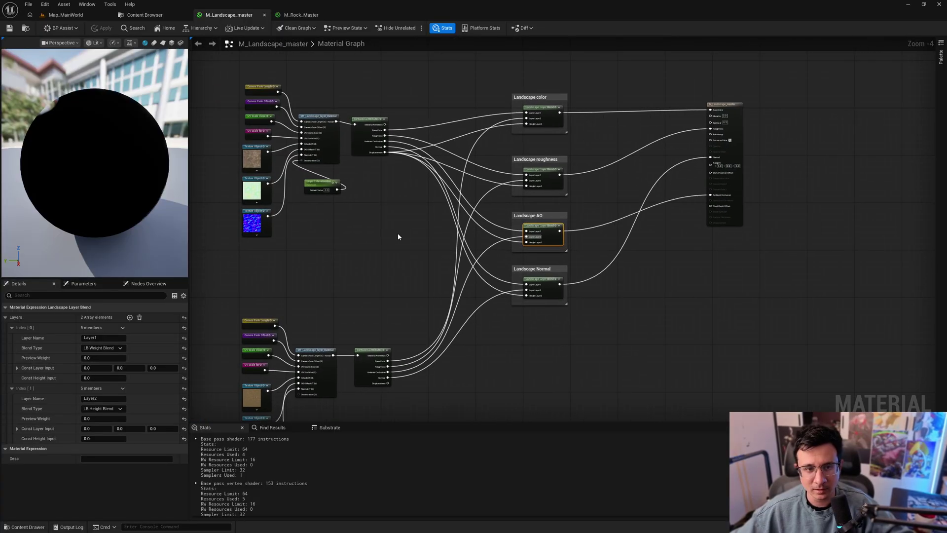
Add a MakeMaterialAttributes node to the empty area between the two landscape layer groups.
{"action": "left_click", "coordinate": [378, 206]}
{"action": "right_click", "coordinate": [378, 211]}
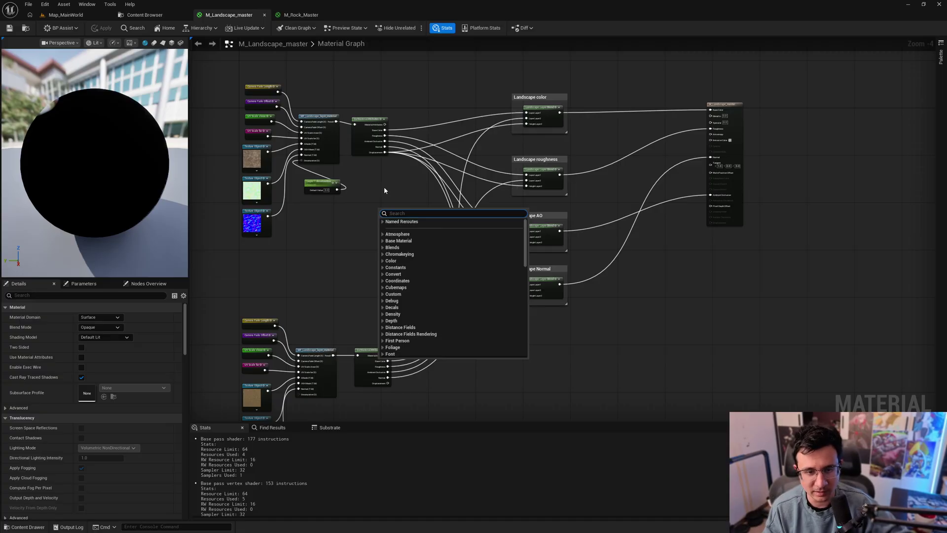
{"action": "type", "text": "makematerial"}
{"action": "key", "text": "Return"}
{"action": "scroll", "coordinate": [352, 183], "scroll_direction": "up", "scroll_amount": 5}
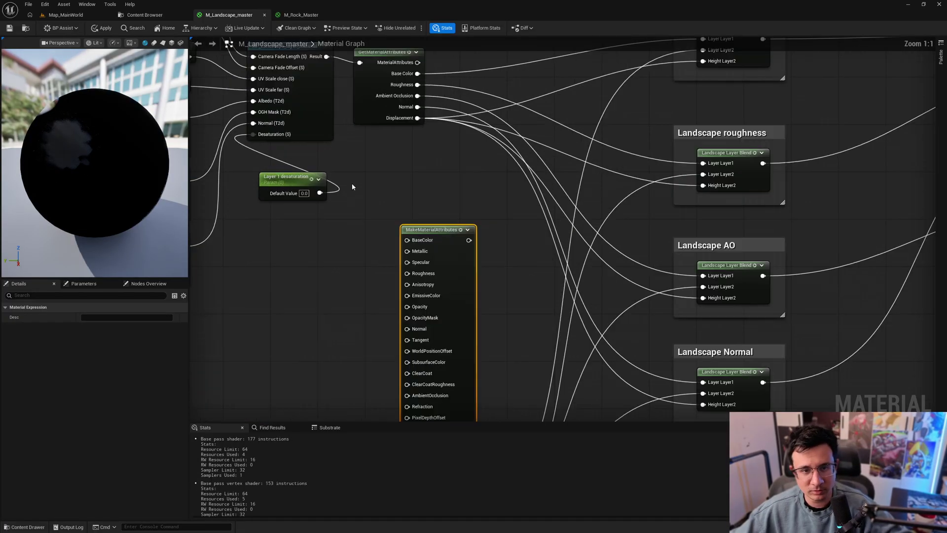
{"action": "left_click_drag", "start_coordinate": [327, 56], "coordinate": [386, 176]}
{"action": "left_click", "coordinate": [408, 157]}
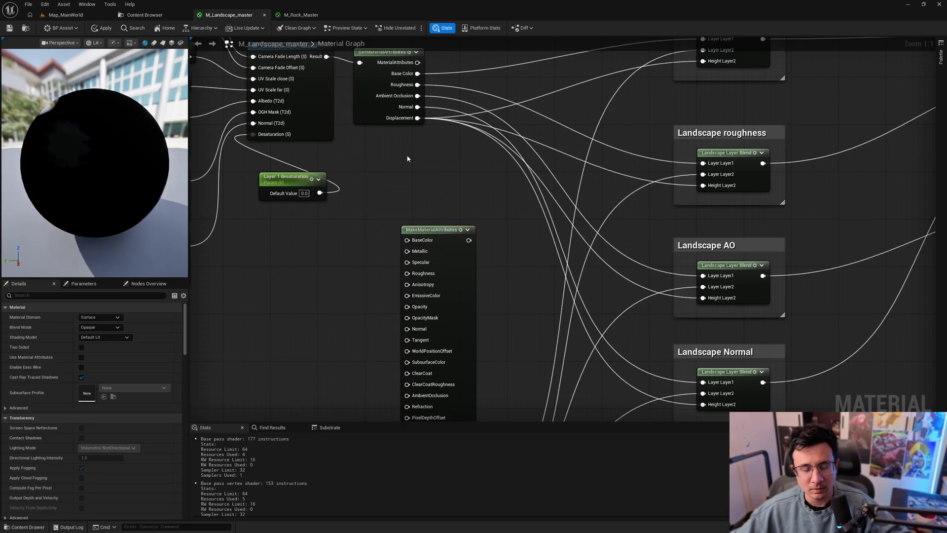
Try wiring the first layer's Base Color into the MakeMaterialAttributes node, and delete that node.
{"action": "scroll", "coordinate": [407, 158], "scroll_direction": "down", "scroll_amount": 3}
{"action": "left_click_drag", "start_coordinate": [435, 210], "coordinate": [442, 206]}
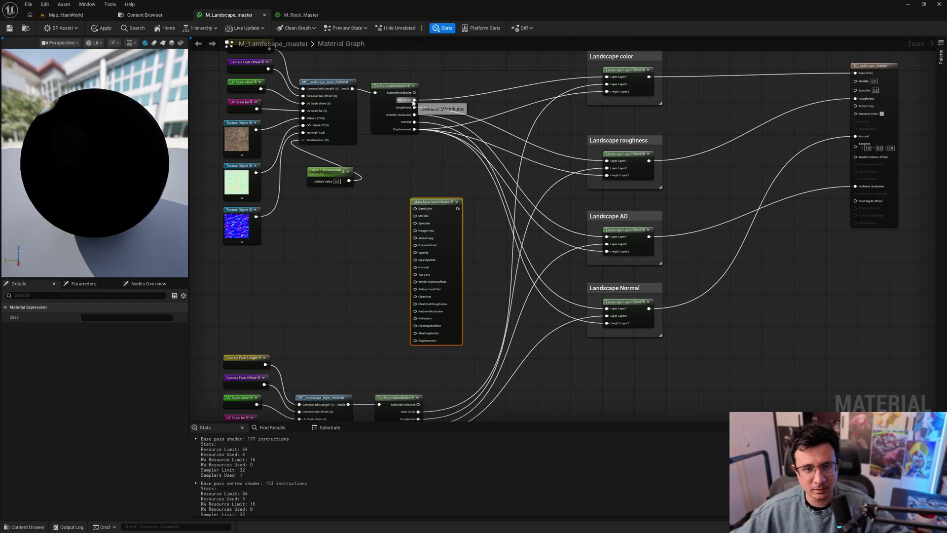
{"action": "left_click_drag", "start_coordinate": [414, 100], "coordinate": [420, 209]}
{"action": "left_click", "coordinate": [433, 202]}
{"action": "right_click_drag", "start_coordinate": [513, 238], "coordinate": [469, 172]}
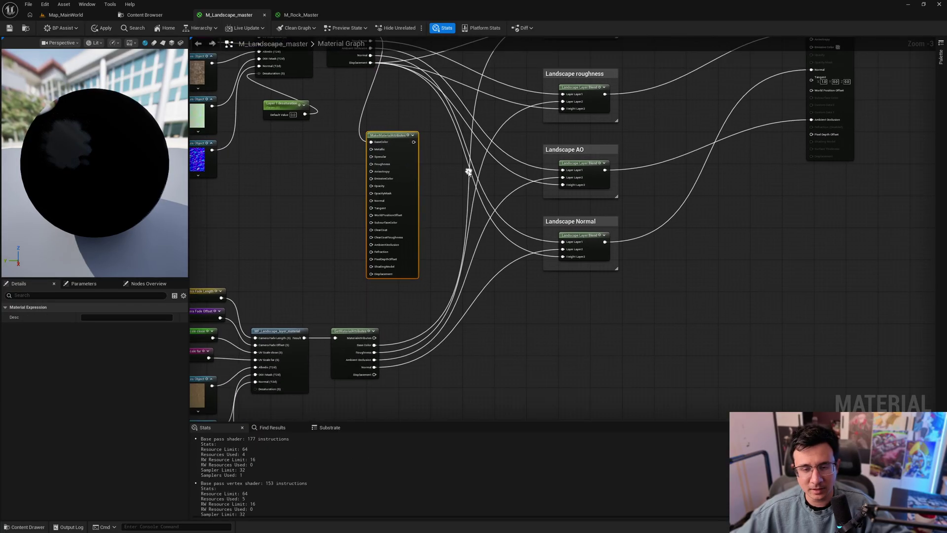
{"action": "left_click_drag", "start_coordinate": [414, 142], "coordinate": [506, 175]}
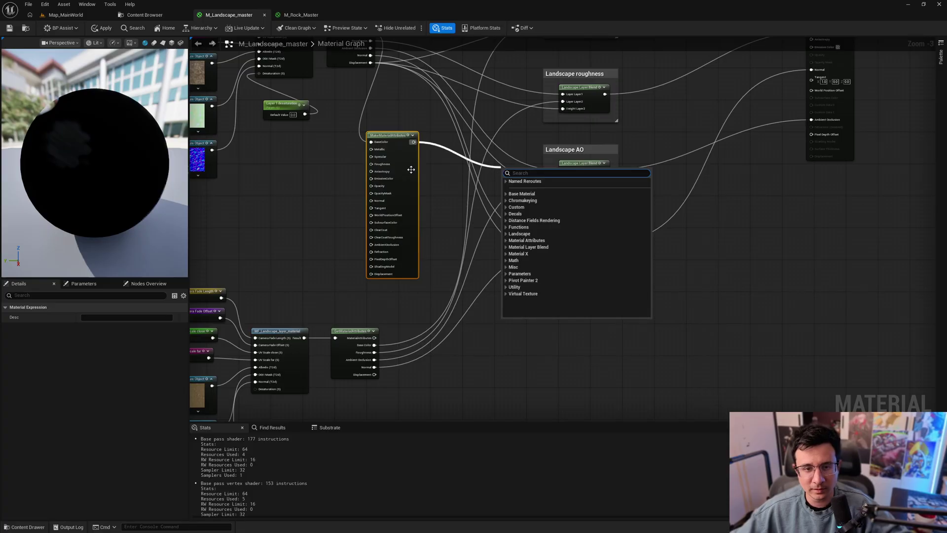
{"action": "left_click", "coordinate": [406, 168]}
{"action": "key", "text": "Delete"}
Review the four commented Landscape Layer Blend groups that feed the material output.
{"action": "right_click_drag", "start_coordinate": [505, 176], "coordinate": [394, 294]}
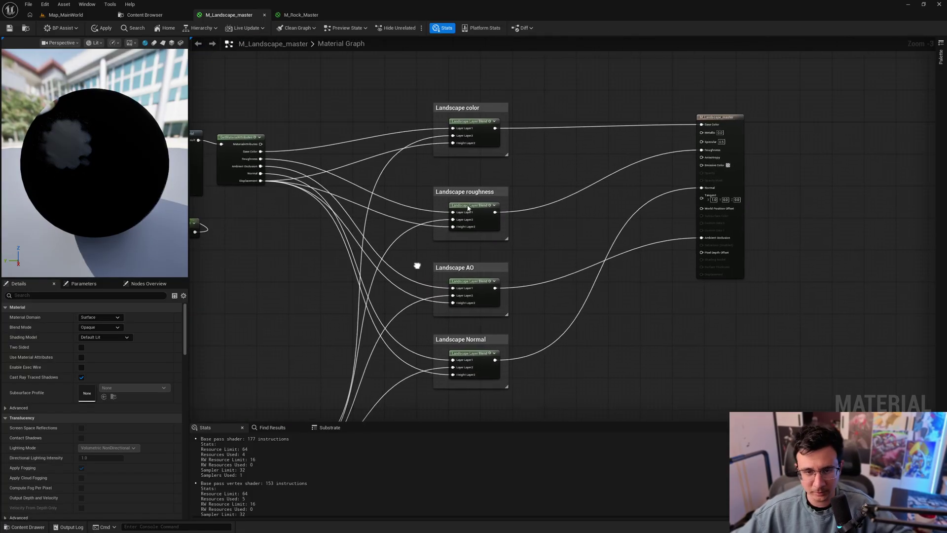
{"action": "left_click_drag", "start_coordinate": [504, 178], "coordinate": [430, 392]}
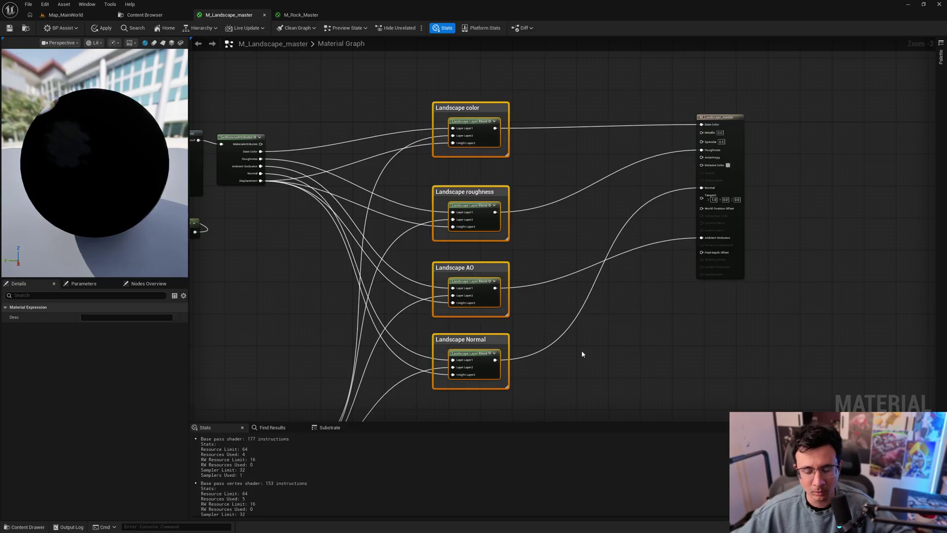
{"action": "left_click", "coordinate": [581, 354]}
Return to the Map_MainWorld level and display its viewport in the Shader Complexity optimization view mode.
{"action": "left_click", "coordinate": [80, 16]}
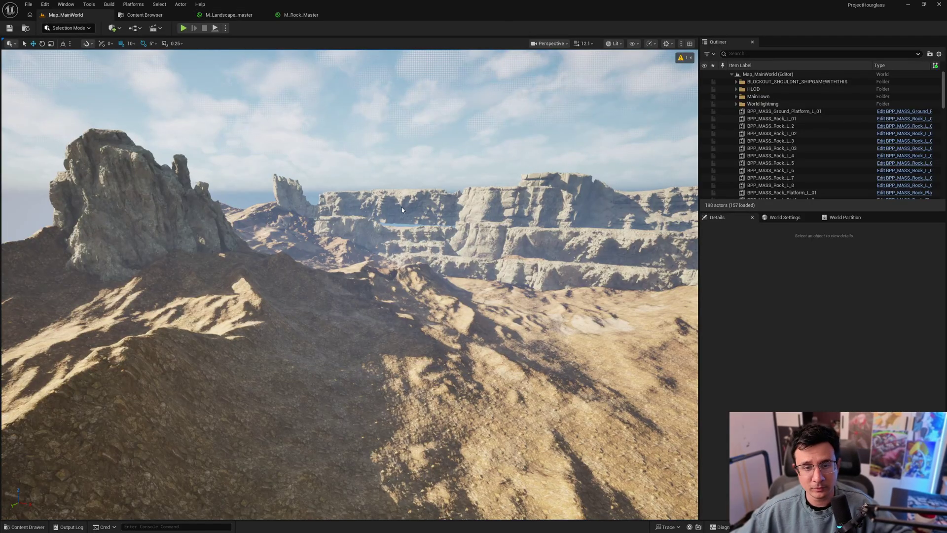
{"action": "right_click_drag", "start_coordinate": [350, 284], "coordinate": [377, 298]}
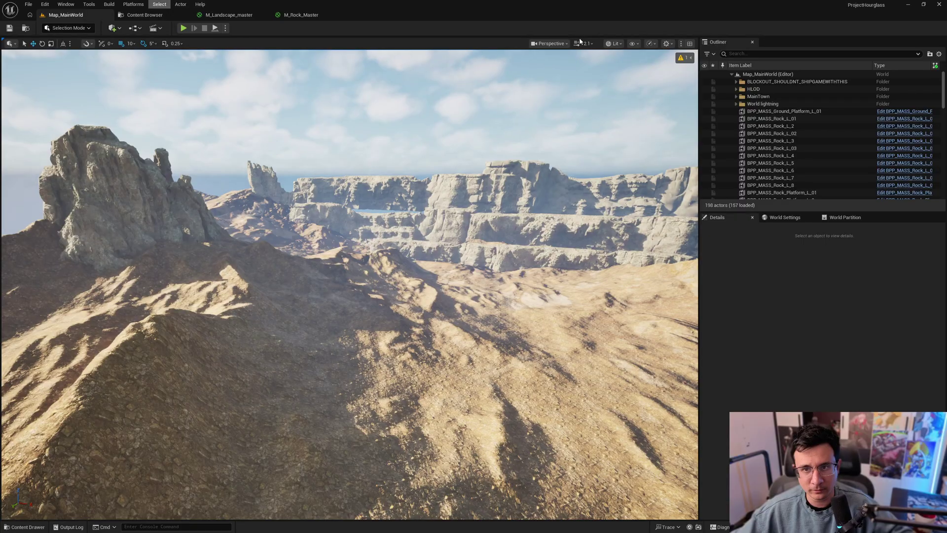
{"action": "left_click", "coordinate": [616, 44]}
{"action": "mouse_move", "coordinate": [673, 151]}
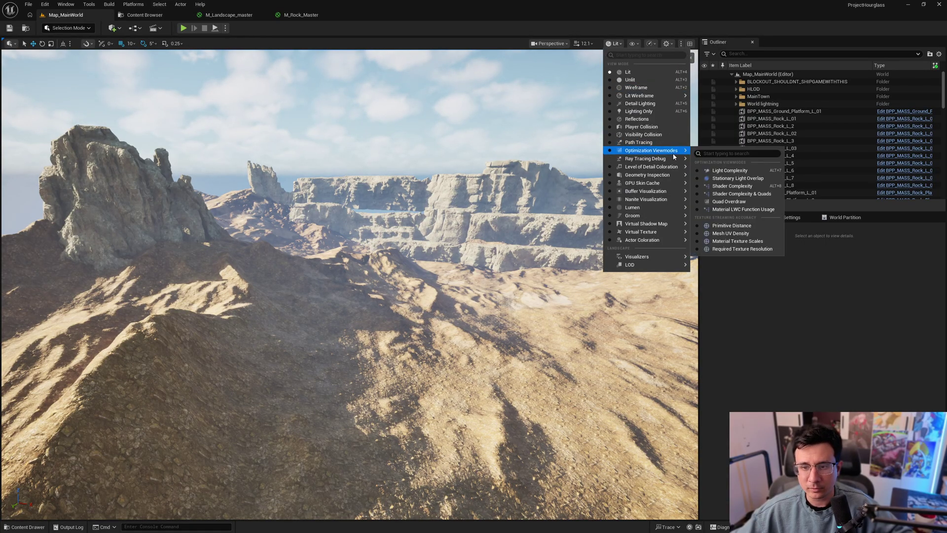
{"action": "left_click", "coordinate": [751, 186]}
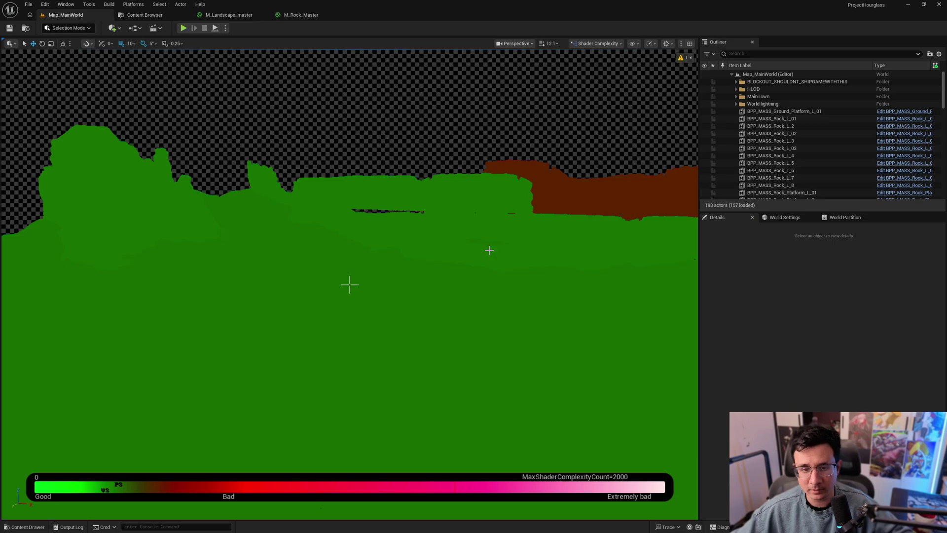
Fly over the castle, stone platforms, landscape and distant rocks to compare their shader complexity.
{"action": "key", "text": "Up"}
{"action": "key", "text": "Up"}
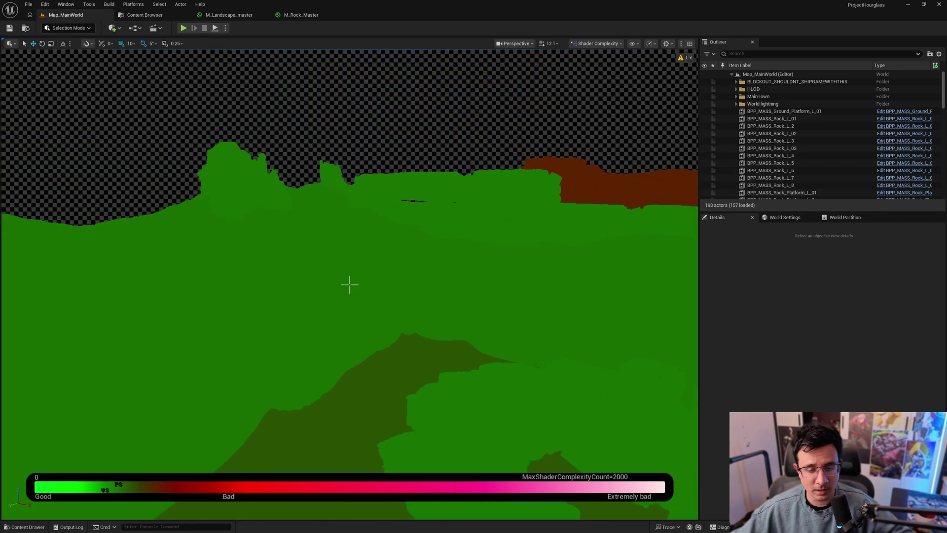
{"action": "key", "text": "w"}
{"action": "right_click_drag", "start_coordinate": [349, 284], "coordinate": [350, 285]}
{"action": "key", "text": "Up"}
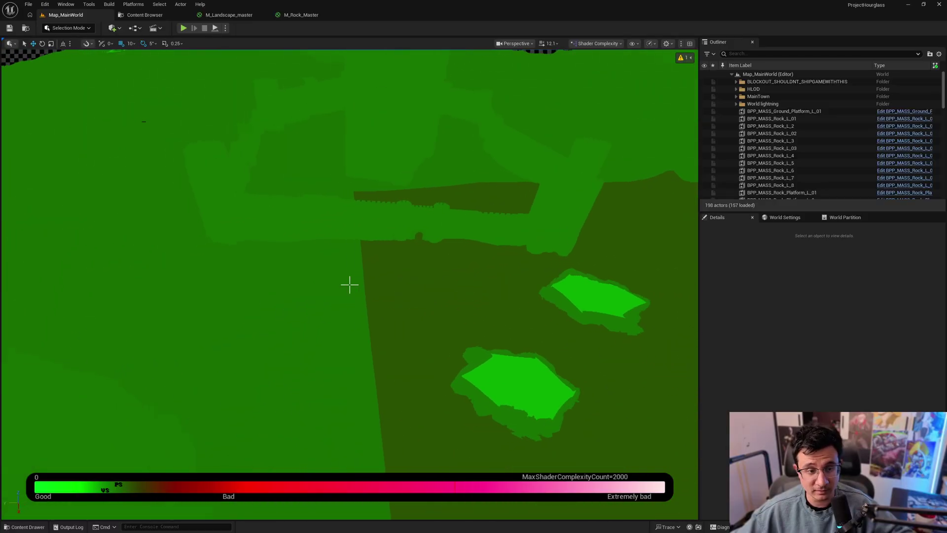
{"action": "key", "text": "w"}
{"action": "right_click_drag", "start_coordinate": [602, 215], "coordinate": [601, 215]}
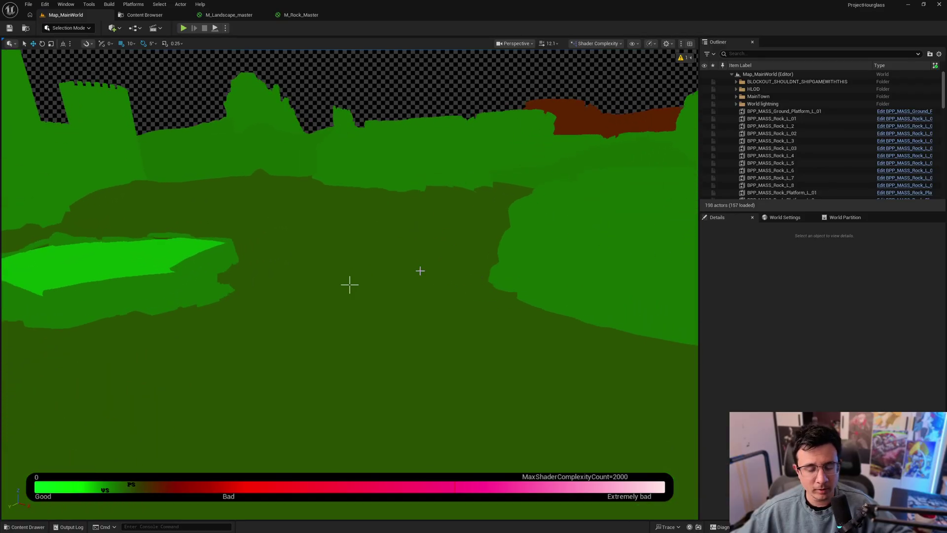
{"action": "right_click_drag", "start_coordinate": [349, 285], "coordinate": [349, 285]}
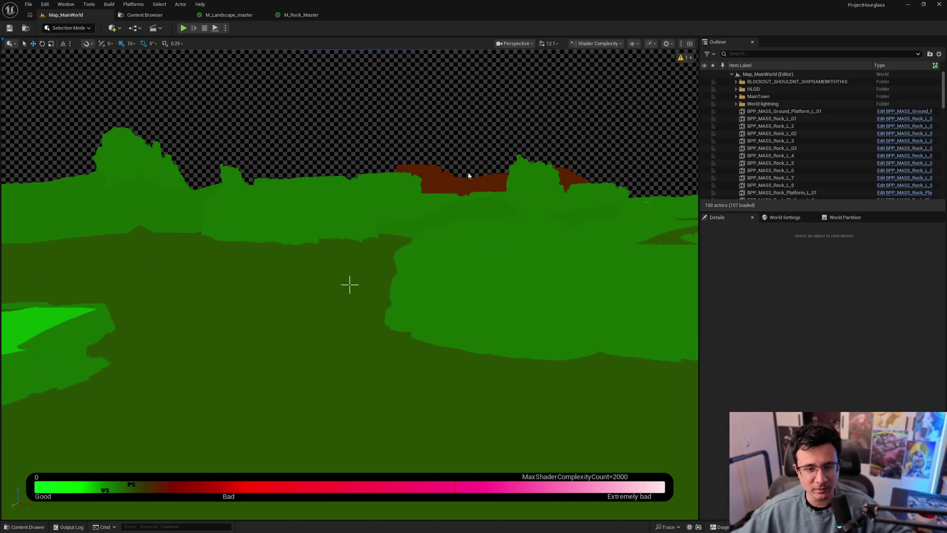
Look across the terrain once more and set the Map_MainWorld viewport back to Lit mode.
{"action": "right_click_drag", "start_coordinate": [478, 263], "coordinate": [477, 263]}
{"action": "right_click_drag", "start_coordinate": [349, 284], "coordinate": [349, 284]}
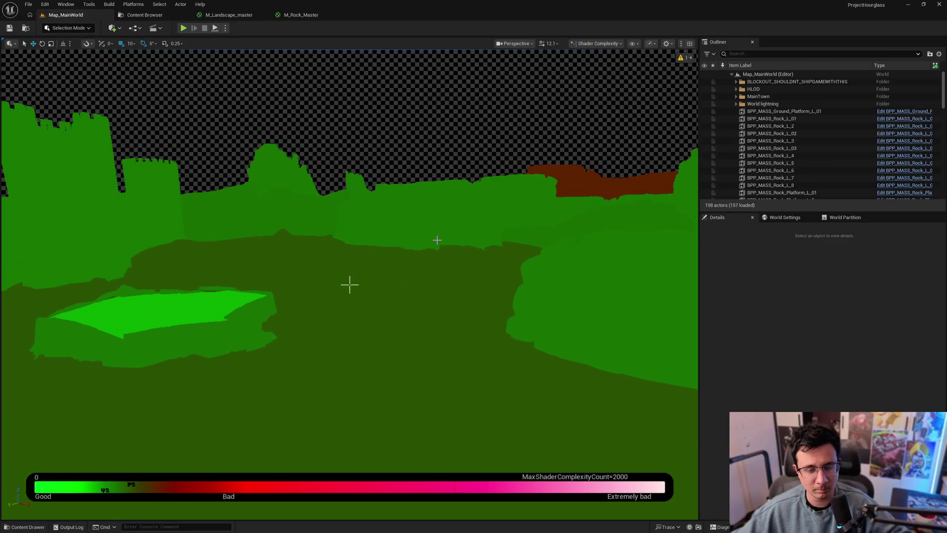
{"action": "key", "text": "alt+4"}
Open the first layer's MF_Landscape_layer_material function from M_Landscape_master and focus on its albedo sampling nodes.
{"action": "left_click", "coordinate": [247, 16]}
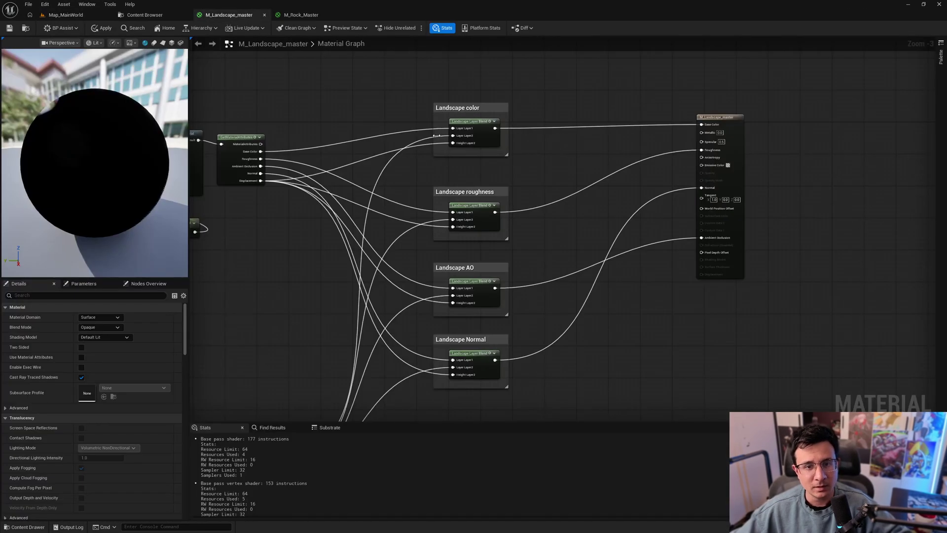
{"action": "right_click_drag", "start_coordinate": [370, 171], "coordinate": [577, 188]}
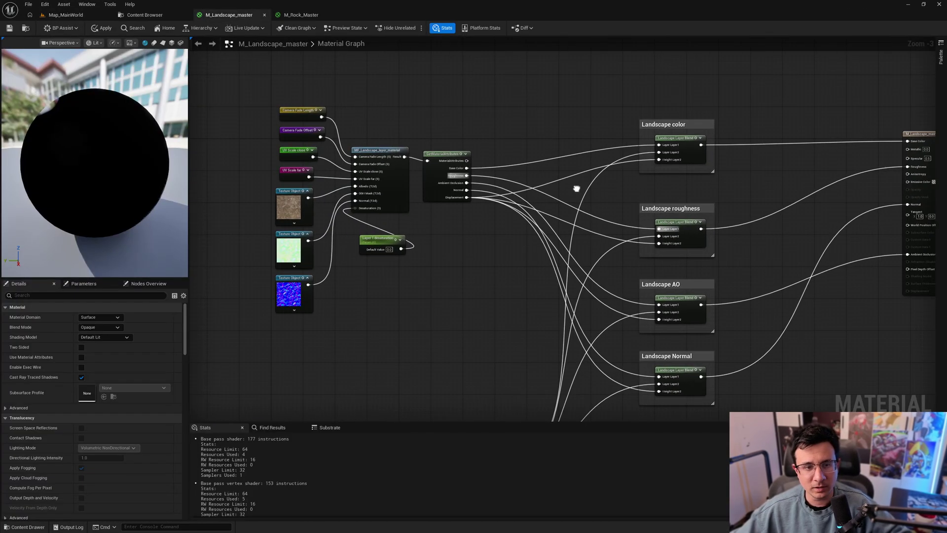
{"action": "double_click", "coordinate": [399, 185]}
{"action": "right_click_drag", "start_coordinate": [425, 171], "coordinate": [698, 189]}
{"action": "right_click_drag", "start_coordinate": [519, 261], "coordinate": [685, 259]}
{"action": "scroll", "coordinate": [506, 247], "scroll_direction": "up", "scroll_amount": 3}
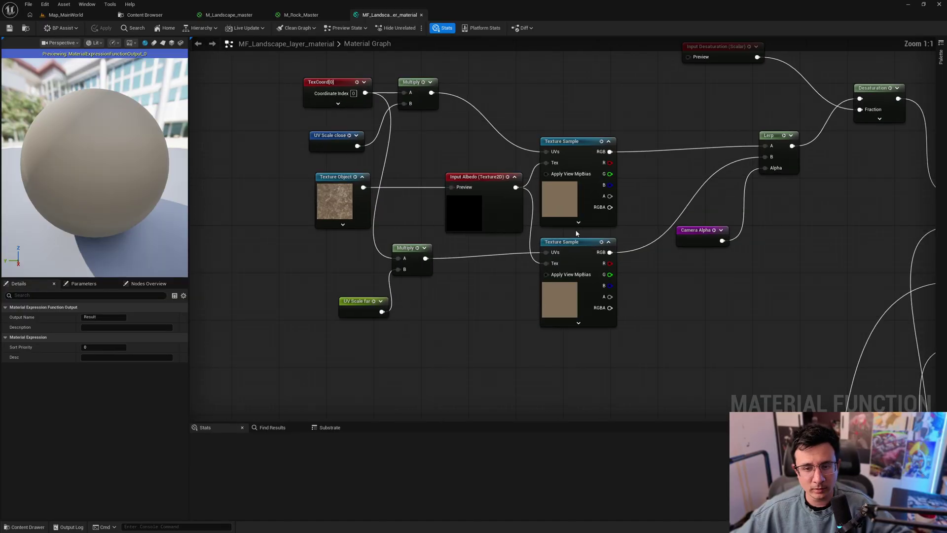
Examine the albedo UV multipliers, the paired Texture Samples and the Camera Alpha input of their Lerp.
{"action": "scroll", "coordinate": [499, 308], "scroll_direction": "down", "scroll_amount": 2}
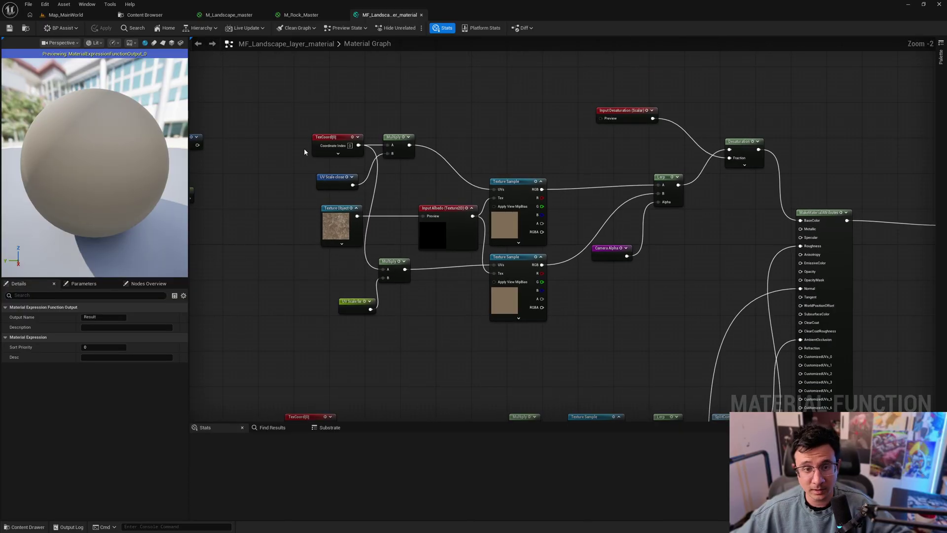
{"action": "left_click_drag", "start_coordinate": [292, 118], "coordinate": [571, 345]}
{"action": "scroll", "coordinate": [449, 297], "scroll_direction": "up", "scroll_amount": 2}
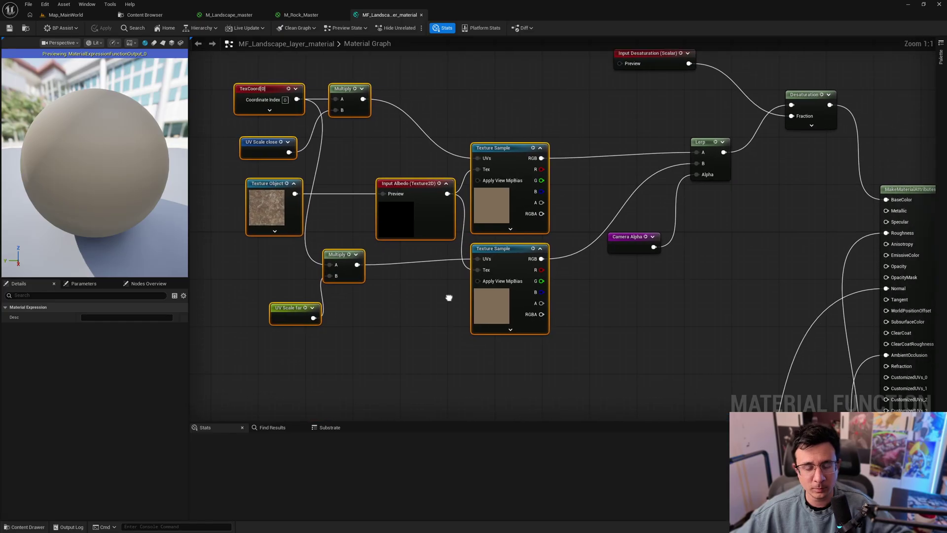
{"action": "scroll", "coordinate": [619, 144], "scroll_direction": "down", "scroll_amount": 1}
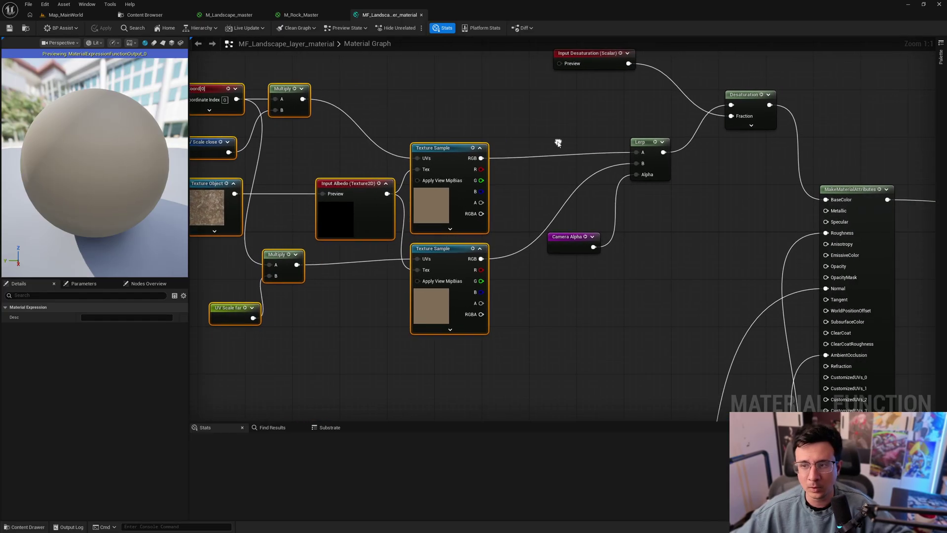
{"action": "right_click_drag", "start_coordinate": [645, 203], "coordinate": [666, 202]}
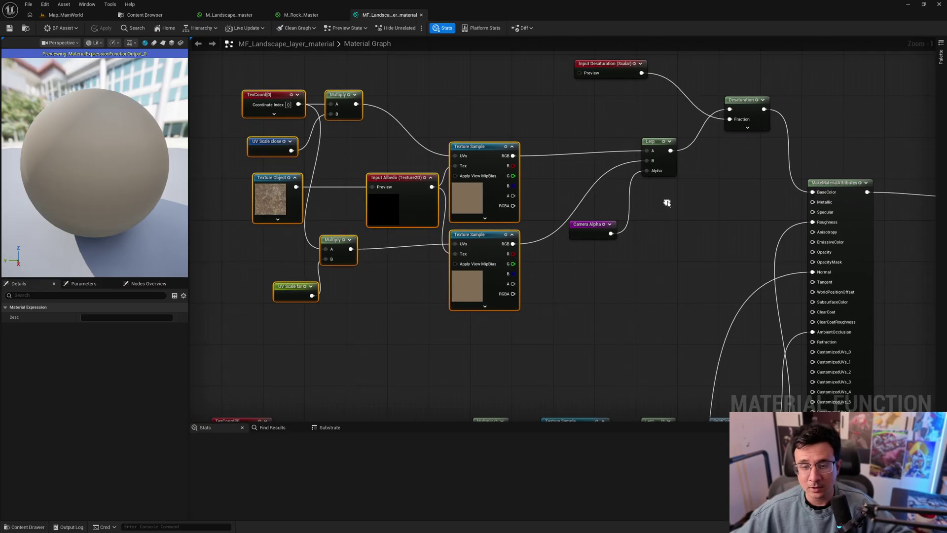
{"action": "left_click_drag", "start_coordinate": [637, 216], "coordinate": [594, 250]}
Trace Camera Alpha back to the CameraDepthFade network and move its reroute node closer to Saturate.
{"action": "scroll", "coordinate": [593, 251], "scroll_direction": "down", "scroll_amount": 3}
{"action": "right_click_drag", "start_coordinate": [593, 252], "coordinate": [800, 253]}
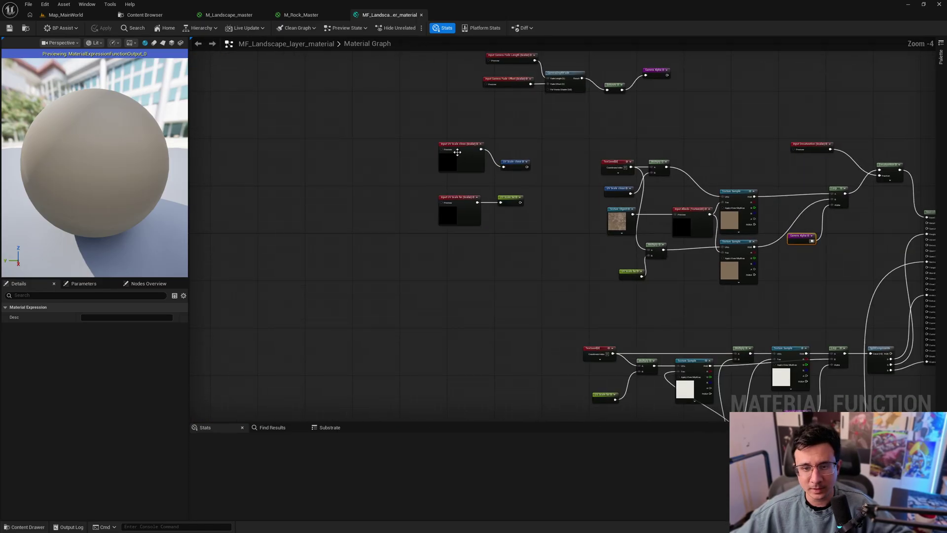
{"action": "scroll", "coordinate": [468, 153], "scroll_direction": "up", "scroll_amount": 4}
{"action": "right_click_drag", "start_coordinate": [571, 134], "coordinate": [468, 332]}
{"action": "right_click_drag", "start_coordinate": [573, 198], "coordinate": [485, 222]}
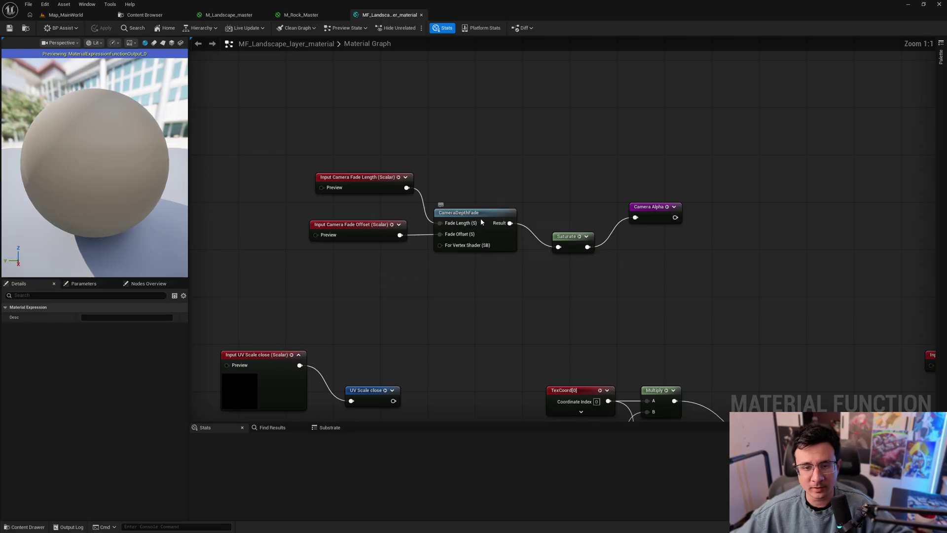
{"action": "left_click", "coordinate": [485, 223]}
{"action": "left_click_drag", "start_coordinate": [658, 209], "coordinate": [655, 233]}
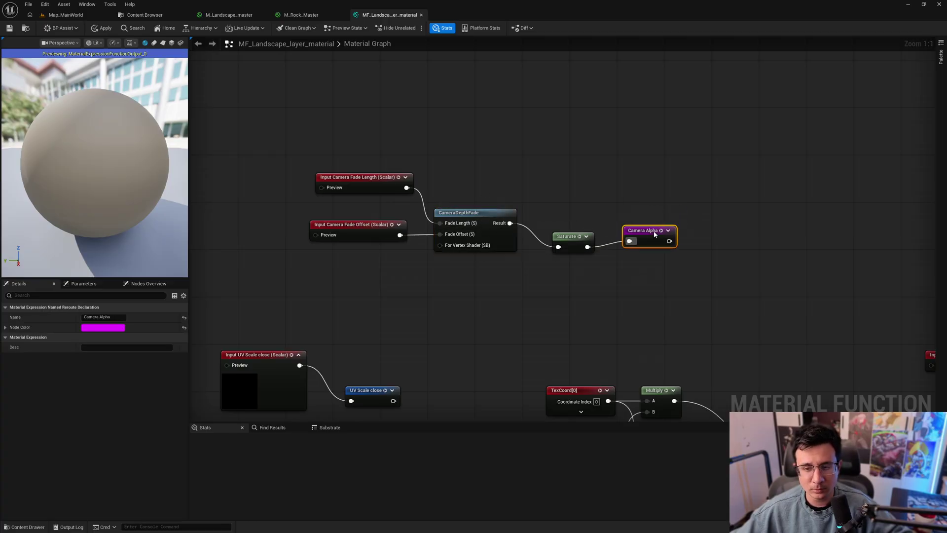
Examine how the UV Scale close and UV Scale far nodes drive the two albedo Texture Samples.
{"action": "right_click_drag", "start_coordinate": [731, 277], "coordinate": [495, 133]}
{"action": "scroll", "coordinate": [495, 133], "scroll_direction": "down", "scroll_amount": 4}
{"action": "scroll", "coordinate": [676, 242], "scroll_direction": "up", "scroll_amount": 2}
{"action": "right_click_drag", "start_coordinate": [675, 240], "coordinate": [618, 183]}
{"action": "scroll", "coordinate": [419, 217], "scroll_direction": "up", "scroll_amount": 2}
{"action": "right_click_drag", "start_coordinate": [418, 216], "coordinate": [545, 199]}
{"action": "left_click", "coordinate": [531, 185]}
{"action": "right_click_drag", "start_coordinate": [418, 135], "coordinate": [475, 173]}
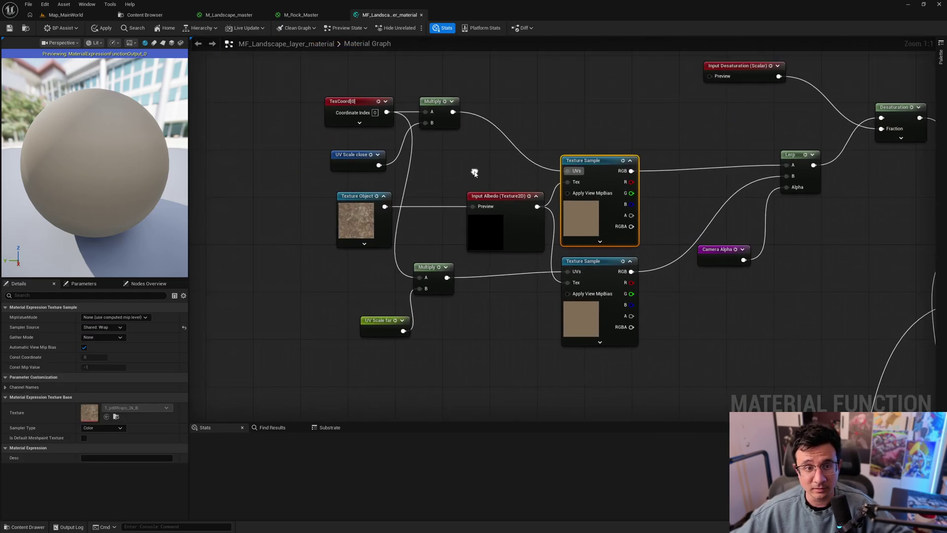
{"action": "left_click_drag", "start_coordinate": [306, 147], "coordinate": [405, 182]}
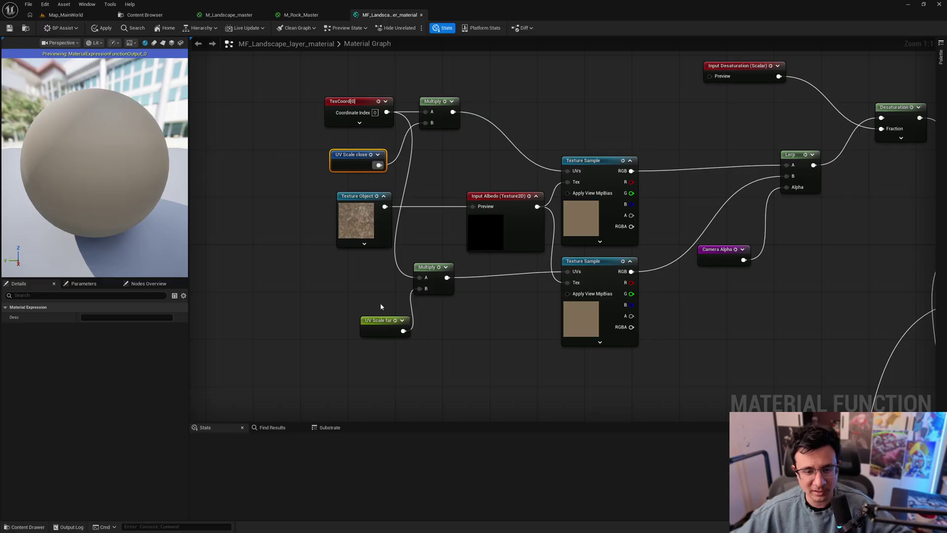
{"action": "right_click_drag", "start_coordinate": [471, 349], "coordinate": [376, 277]}
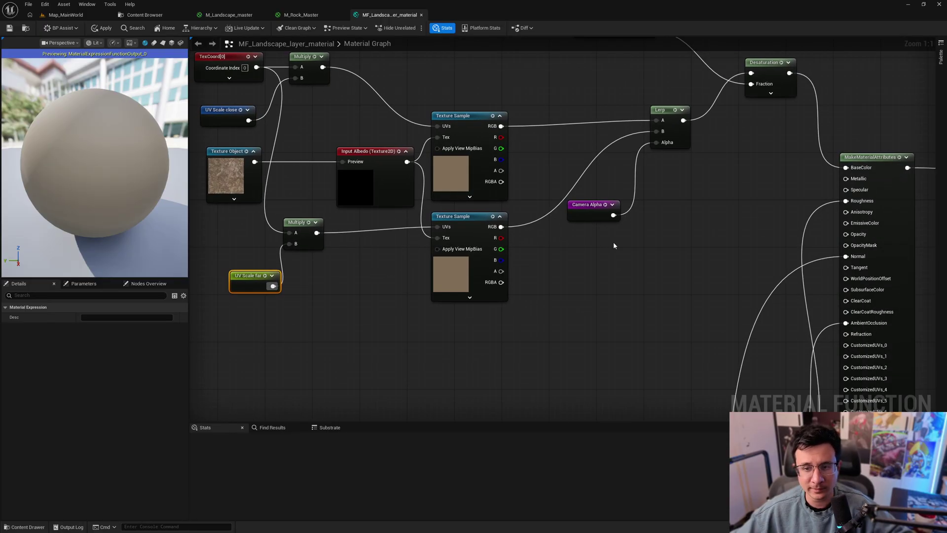
Review the OGH Mask and Normal sections of the function, including their close and far sampling and Camera Alpha blends.
{"action": "right_click_drag", "start_coordinate": [614, 245], "coordinate": [552, 219]}
{"action": "right_click_drag", "start_coordinate": [559, 297], "coordinate": [632, 114]}
{"action": "scroll", "coordinate": [546, 151], "scroll_direction": "down", "scroll_amount": 2}
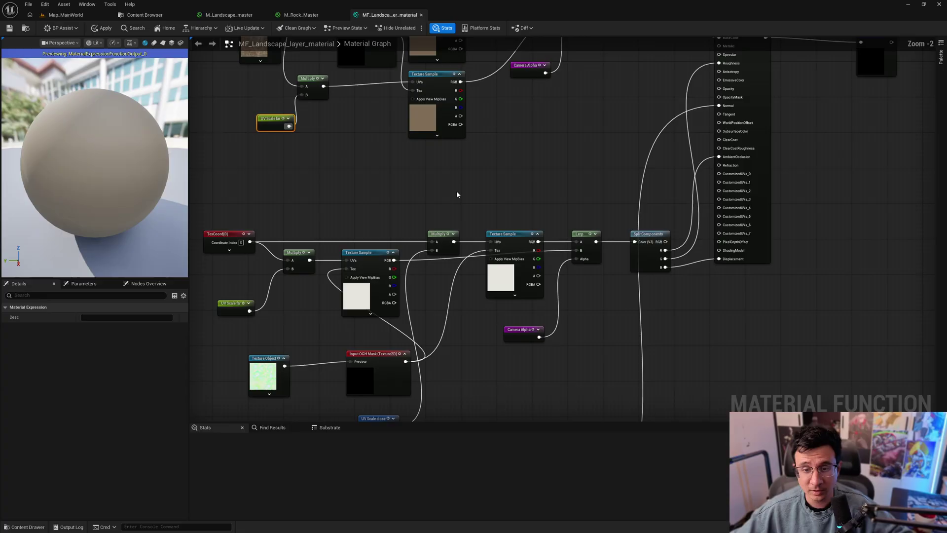
{"action": "right_click_drag", "start_coordinate": [389, 204], "coordinate": [495, 132]}
{"action": "right_click_drag", "start_coordinate": [618, 302], "coordinate": [600, 62]}
{"action": "right_click_drag", "start_coordinate": [517, 165], "coordinate": [523, 70]}
{"action": "right_click_drag", "start_coordinate": [657, 98], "coordinate": [597, 249]}
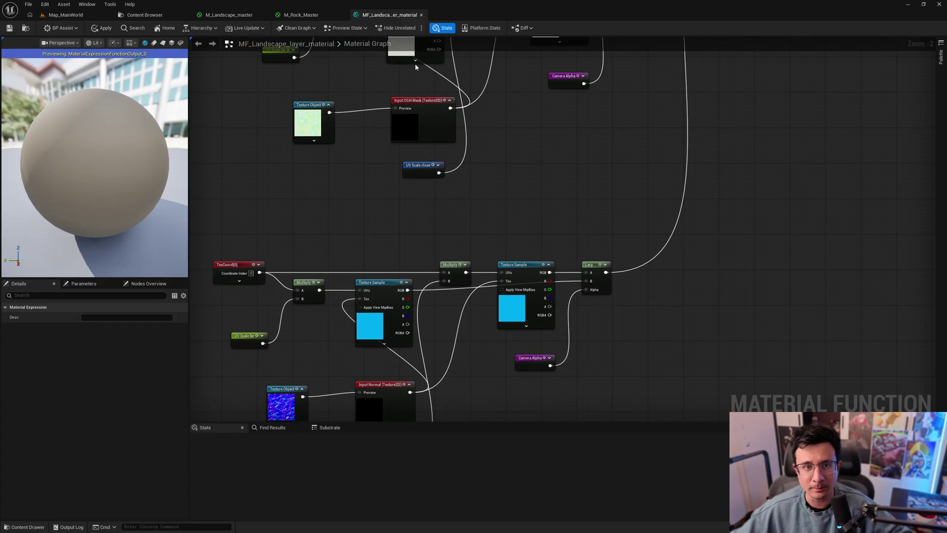
Close MF_Landscape_layer_material and inspect the inputs of the first layer's function node in M_Landscape_master.
{"action": "middle_click", "coordinate": [386, 19]}
{"action": "left_click", "coordinate": [525, 289]}
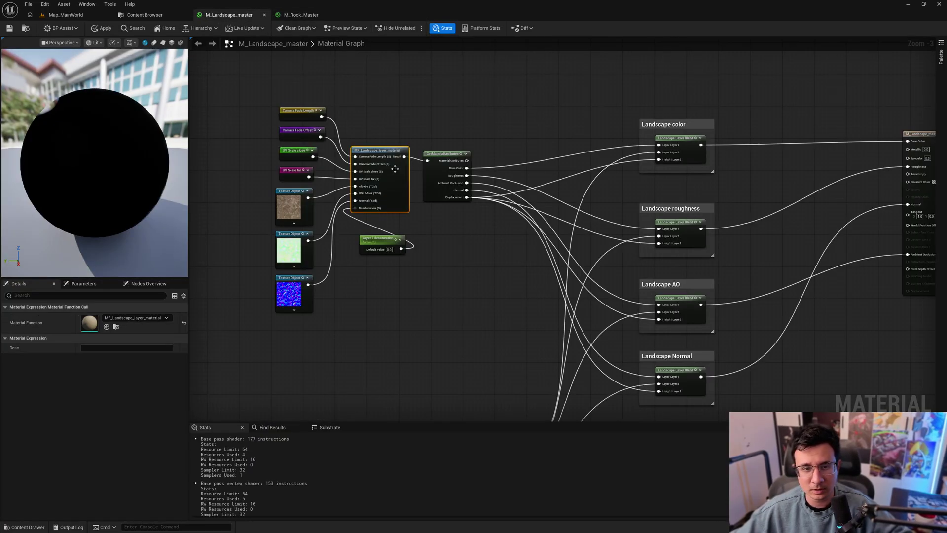
{"action": "right_click_drag", "start_coordinate": [411, 196], "coordinate": [489, 203]}
{"action": "scroll", "coordinate": [464, 169], "scroll_direction": "up", "scroll_amount": 3}
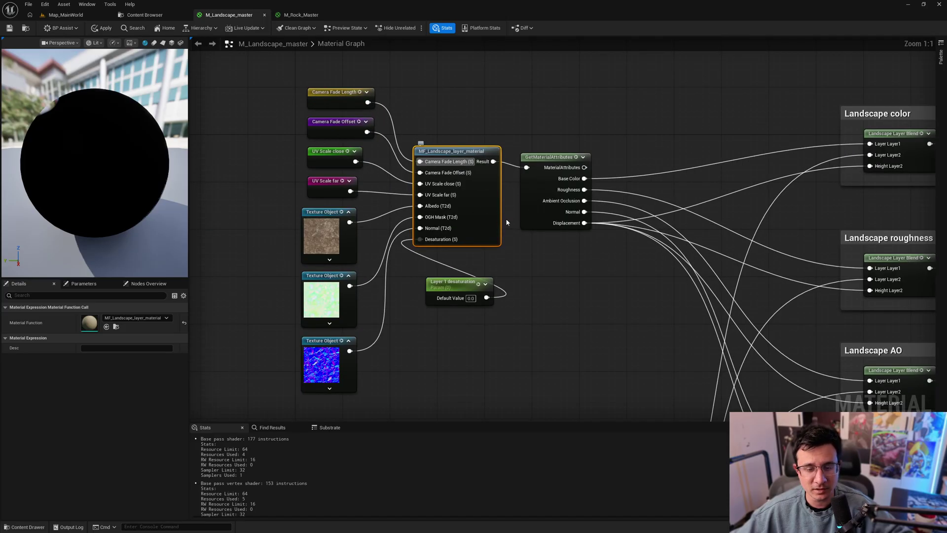
Inspect the next landscape layer's function node, its texture objects and its GetMaterialAttributes outputs.
{"action": "right_click_drag", "start_coordinate": [586, 296], "coordinate": [577, 152]}
{"action": "scroll", "coordinate": [569, 153], "scroll_direction": "down", "scroll_amount": 4}
{"action": "right_click_drag", "start_coordinate": [542, 283], "coordinate": [522, 197]}
{"action": "scroll", "coordinate": [447, 282], "scroll_direction": "up", "scroll_amount": 4}
{"action": "left_click", "coordinate": [405, 274]}
{"action": "right_click_drag", "start_coordinate": [680, 103], "coordinate": [549, 198]}
{"action": "scroll", "coordinate": [547, 318], "scroll_direction": "down", "scroll_amount": 5}
{"action": "scroll", "coordinate": [479, 250], "scroll_direction": "up", "scroll_amount": 5}
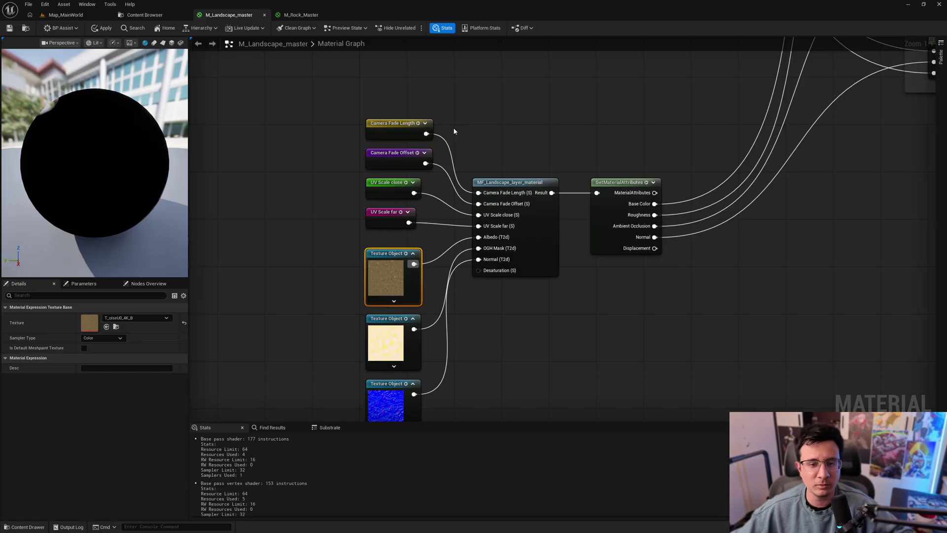
Follow the layer outputs back to the color, roughness, AO and normal blend groups and the material output.
{"action": "right_click_drag", "start_coordinate": [614, 100], "coordinate": [386, 281]}
{"action": "scroll", "coordinate": [442, 248], "scroll_direction": "down", "scroll_amount": 3}
{"action": "right_click_drag", "start_coordinate": [471, 201], "coordinate": [301, 342]}
{"action": "right_click_drag", "start_coordinate": [452, 219], "coordinate": [571, 182]}
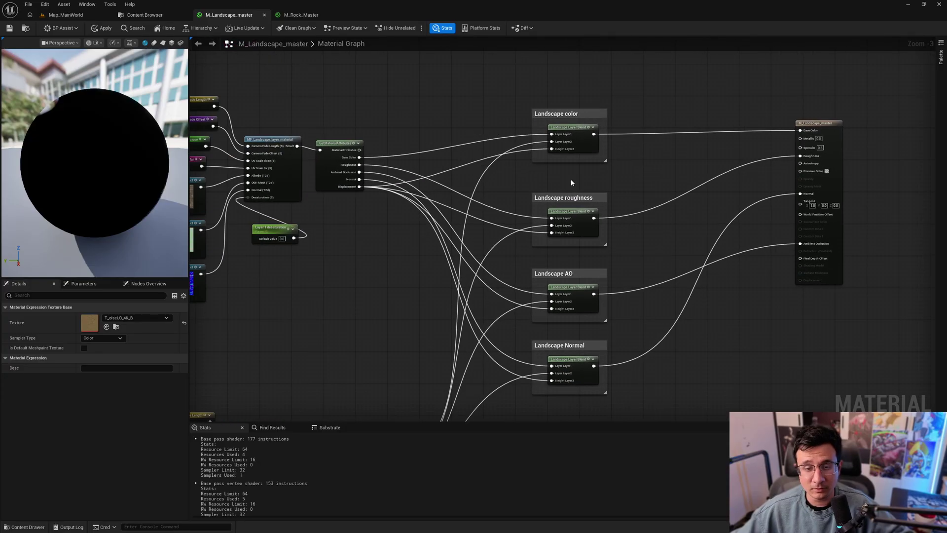
Return to Map_MainWorld and compare the close and distant ground textures in Unlit and Lit modes.
{"action": "left_click", "coordinate": [65, 15]}
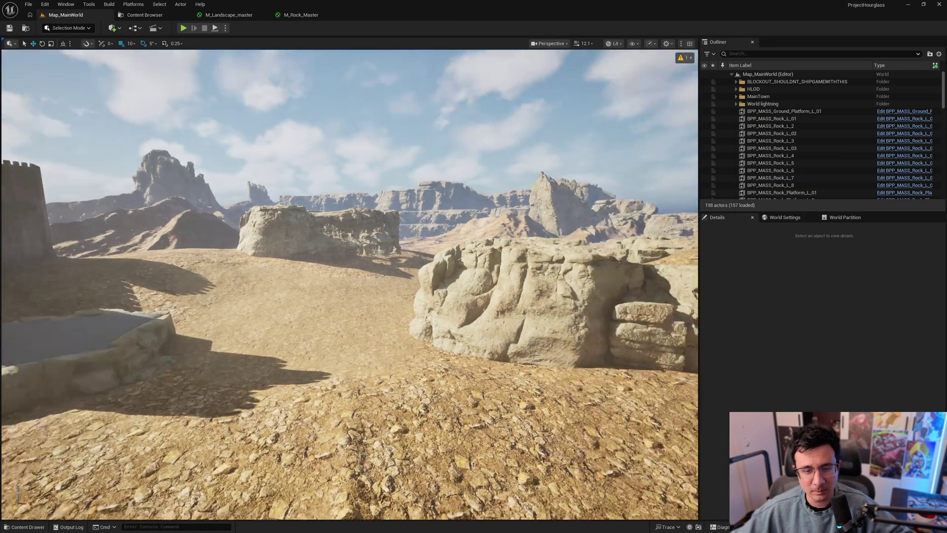
{"action": "right_click_drag", "start_coordinate": [349, 284], "coordinate": [321, 267]}
{"action": "key", "text": "alt+3"}
{"action": "key", "text": "alt+4"}
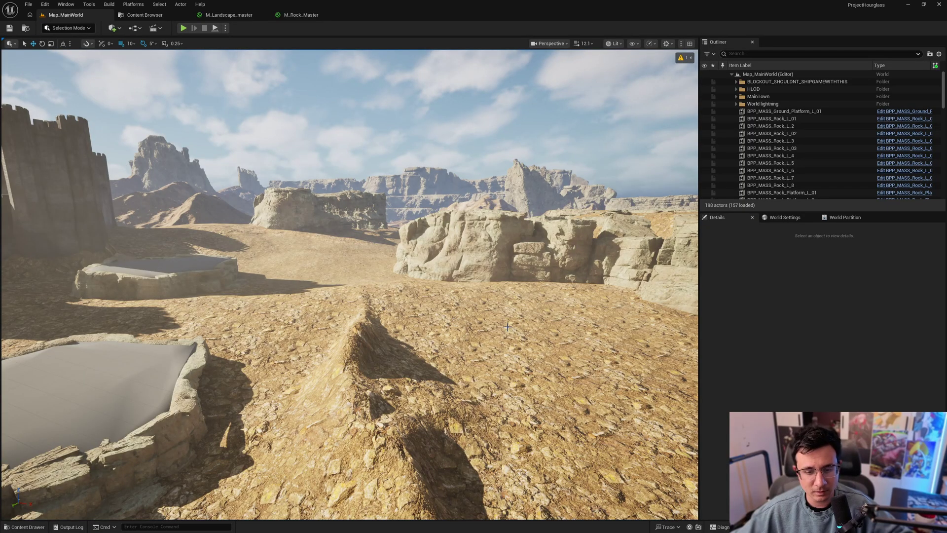
{"action": "mouse_move", "coordinate": [509, 310]}
{"action": "right_mouse_down"}
{"action": "mouse_move", "coordinate": [621, 359]}
{"action": "mouse_move", "coordinate": [509, 310]}
{"action": "right_mouse_up"}
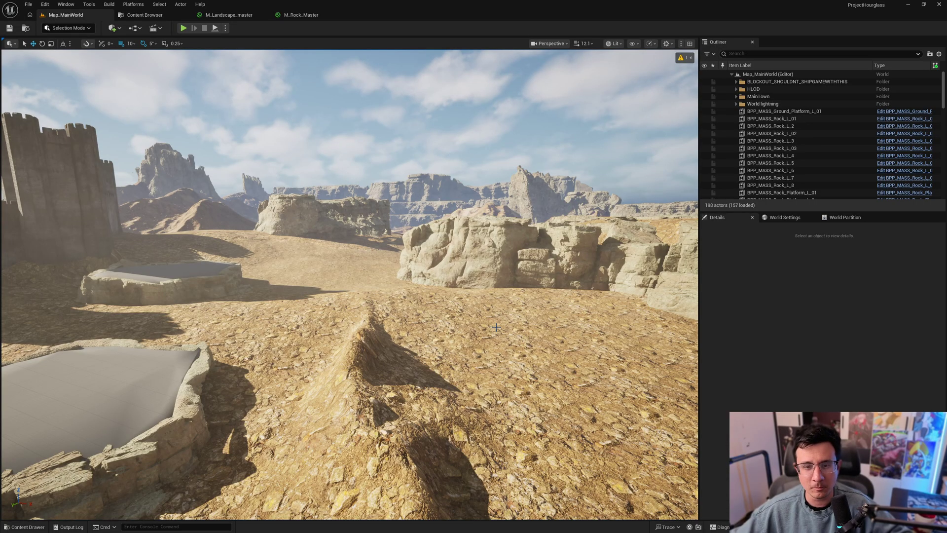
Fly over the terrain, check its texture blending in Unlit mode, and view the area from above in Lit mode.
{"action": "right_click_drag", "start_coordinate": [442, 338], "coordinate": [474, 324]}
{"action": "key", "text": "w"}
{"action": "key", "text": "alt+3"}
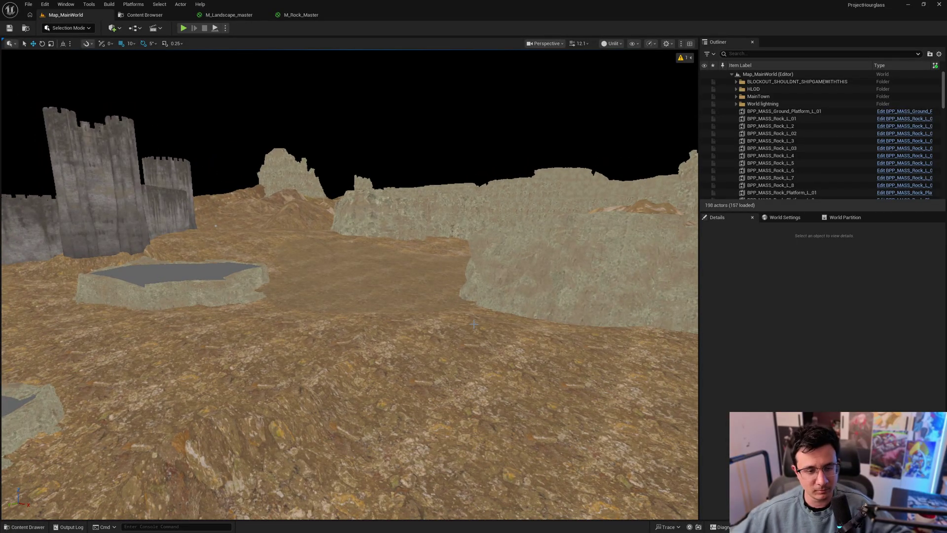
{"action": "right_click_drag", "start_coordinate": [215, 365], "coordinate": [315, 334]}
{"action": "key", "text": "alt+4"}
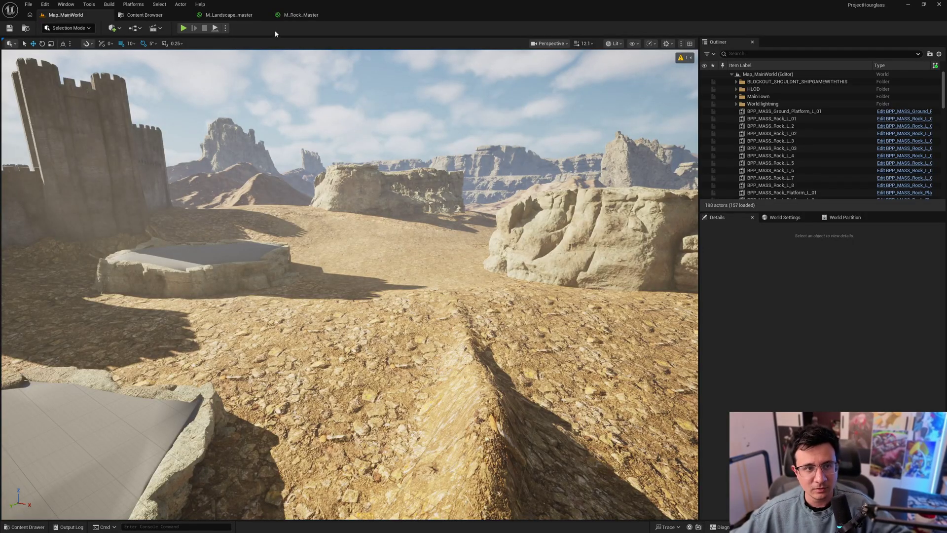
{"action": "right_click_drag", "start_coordinate": [445, 315], "coordinate": [414, 272]}
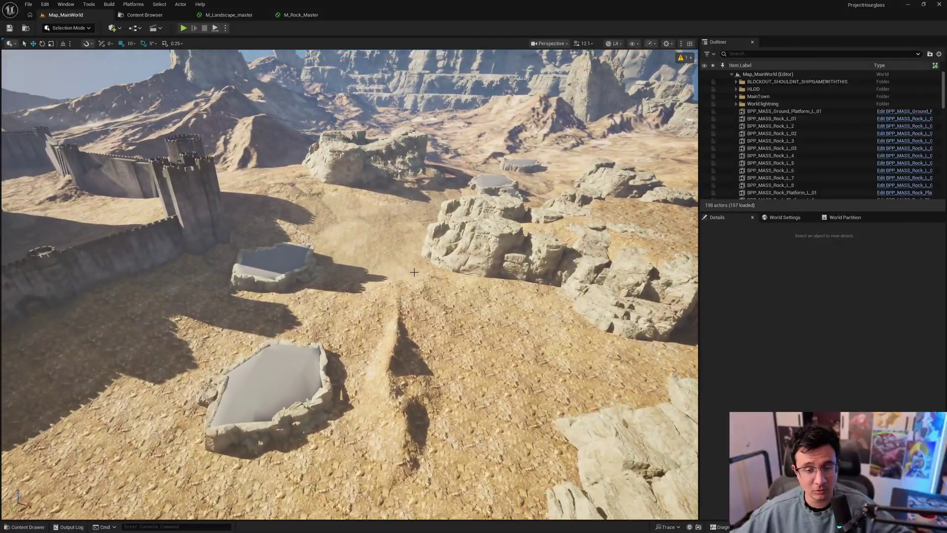
Open M_Rock_Master and examine the WorldAlignedTexture nodes in the Layer 1 far group.
{"action": "left_click", "coordinate": [301, 15]}
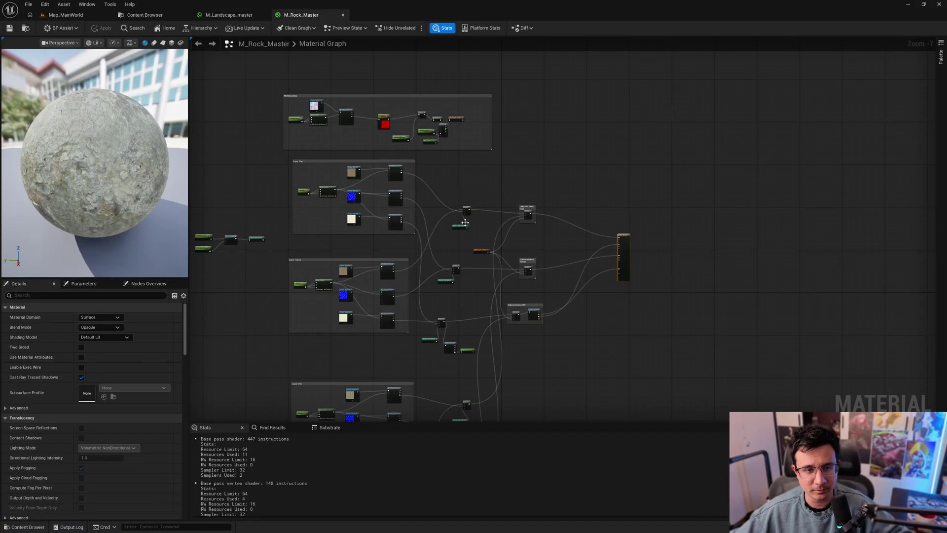
{"action": "right_click_drag", "start_coordinate": [461, 182], "coordinate": [455, 143]}
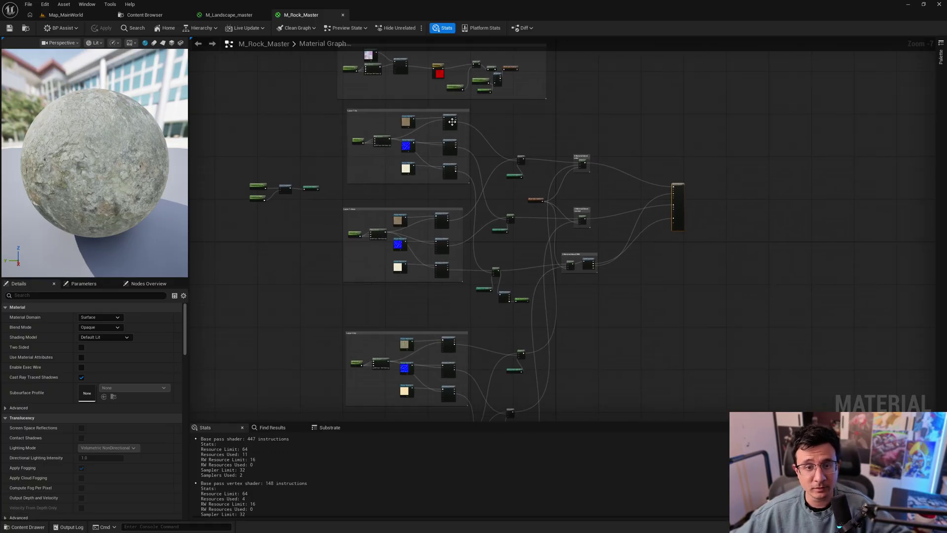
{"action": "scroll", "coordinate": [452, 121], "scroll_direction": "up", "scroll_amount": 8}
{"action": "left_click", "coordinate": [472, 107]}
{"action": "right_click_drag", "start_coordinate": [401, 173], "coordinate": [516, 182]}
{"action": "scroll", "coordinate": [553, 186], "scroll_direction": "down", "scroll_amount": 2}
{"action": "scroll", "coordinate": [476, 179], "scroll_direction": "up", "scroll_amount": 2}
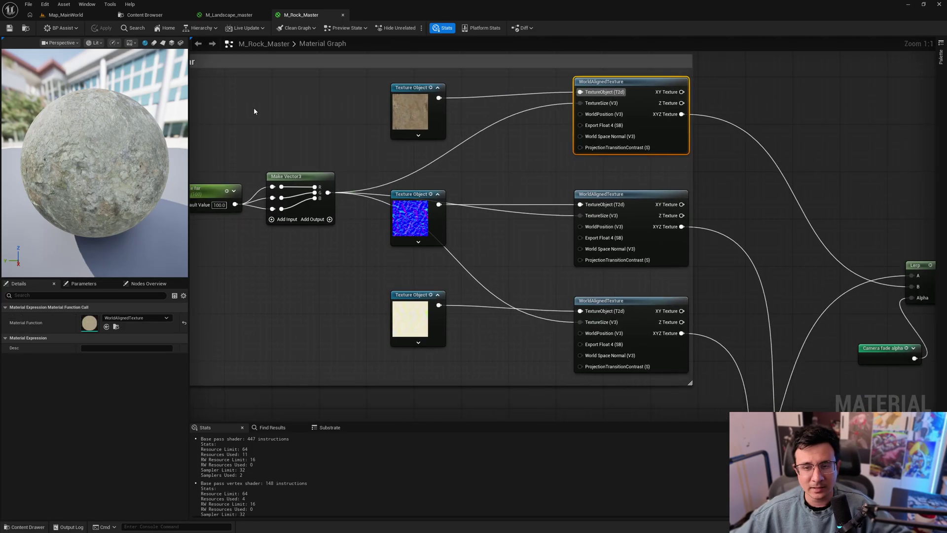
Return to Map_MainWorld and duplicate a large rock so that the copy overlaps the original.
{"action": "left_click", "coordinate": [63, 14]}
{"action": "mouse_move", "coordinate": [426, 260]}
{"action": "right_mouse_down"}
{"action": "mouse_move", "coordinate": [488, 217]}
{"action": "mouse_move", "coordinate": [533, 208]}
{"action": "mouse_move", "coordinate": [426, 261]}
{"action": "right_mouse_up"}
{"action": "left_click", "coordinate": [424, 264]}
{"action": "left_click_drag", "start_coordinate": [347, 279], "coordinate": [471, 351], "text": "alt"}
Compare the texture continuity across the overlapping rocks in Unlit and Lit modes.
{"action": "key", "text": "alt+3"}
{"action": "right_click_drag", "start_coordinate": [471, 351], "coordinate": [408, 388]}
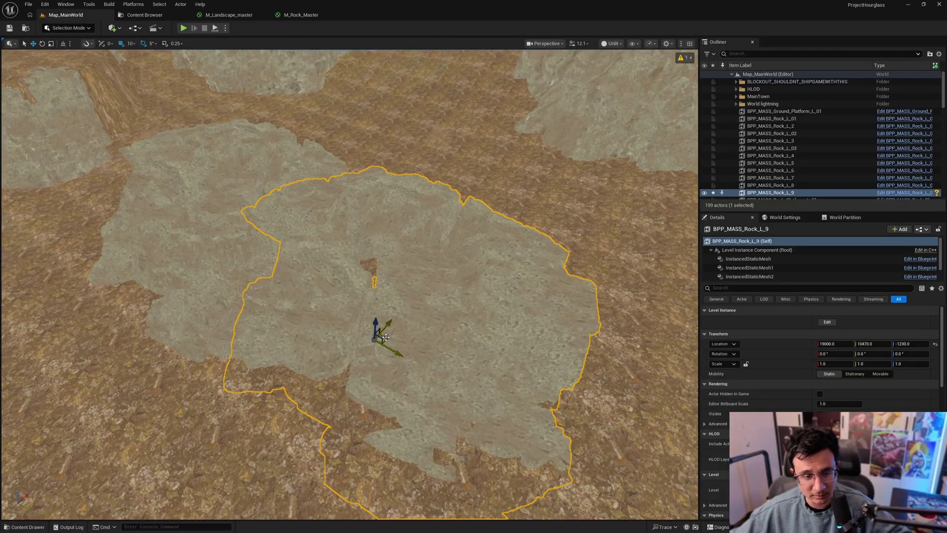
{"action": "key", "text": "alt+4"}
{"action": "right_click_drag", "start_coordinate": [385, 337], "coordinate": [433, 316]}
{"action": "key", "text": "w"}
{"action": "key", "text": "s"}
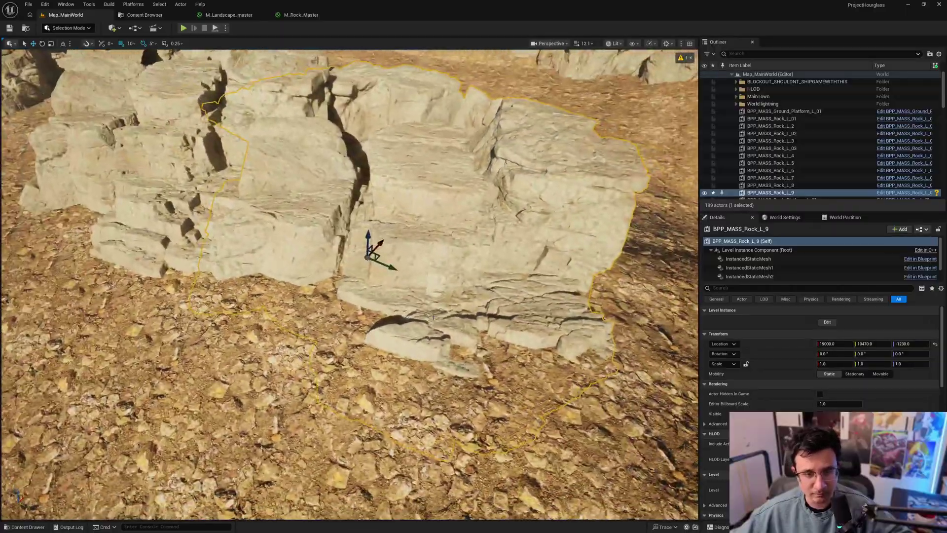
Clear the rock selection, reduce the camera speed to 4.2 and inspect the rocks' intersection up close in Unlit mode.
{"action": "left_click_drag", "start_coordinate": [383, 288], "coordinate": [351, 233]}
{"action": "key", "text": "Escape"}
{"action": "mouse_move", "coordinate": [350, 232]}
{"action": "right_mouse_down"}
{"action": "mouse_move", "coordinate": [350, 203]}
{"action": "mouse_move", "coordinate": [353, 247]}
{"action": "mouse_move", "coordinate": [350, 197]}
{"action": "mouse_move", "coordinate": [353, 250]}
{"action": "right_mouse_up"}
{"action": "key", "text": "w"}
{"action": "scroll", "coordinate": [350, 233], "scroll_direction": "down", "scroll_amount": 3}
{"action": "key", "text": "alt+3"}
{"action": "key", "text": "w"}
{"action": "scroll", "coordinate": [352, 247], "scroll_direction": "down", "scroll_amount": 4}
{"action": "right_click_drag", "start_coordinate": [337, 282], "coordinate": [360, 309]}
{"action": "key", "text": "s"}
Delete the duplicated rock and set the viewport back to Lit mode.
{"action": "left_click", "coordinate": [338, 280]}
{"action": "key", "text": "Delete"}
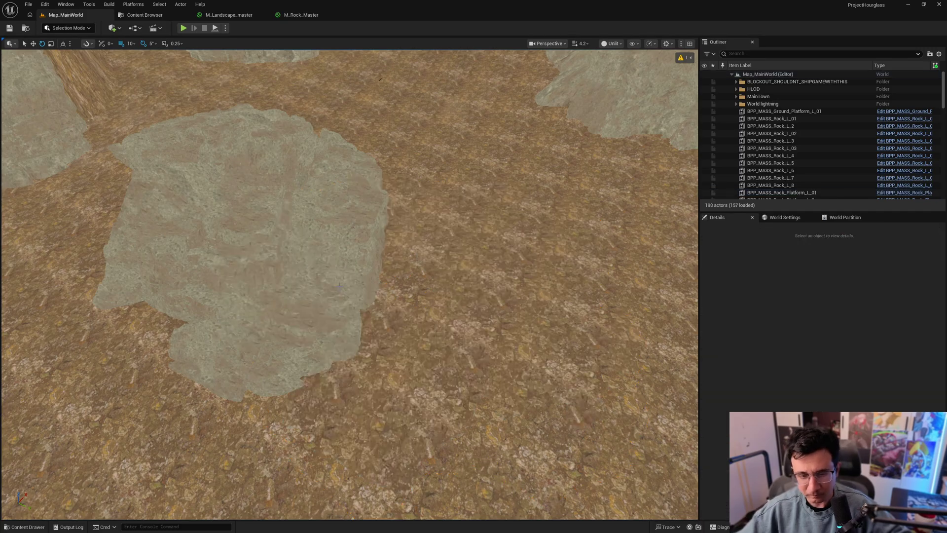
{"action": "key", "text": "alt+4"}
Go back to M_Rock_Master and review how UV size and texture objects feed the Layer 1 far world-aligned nodes.
{"action": "left_click", "coordinate": [299, 15]}
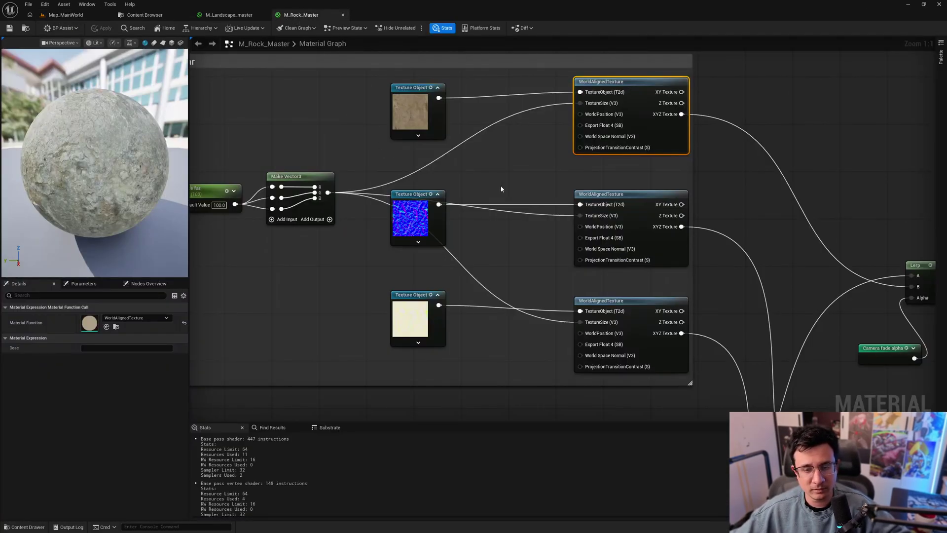
{"action": "scroll", "coordinate": [501, 189], "scroll_direction": "down", "scroll_amount": 2}
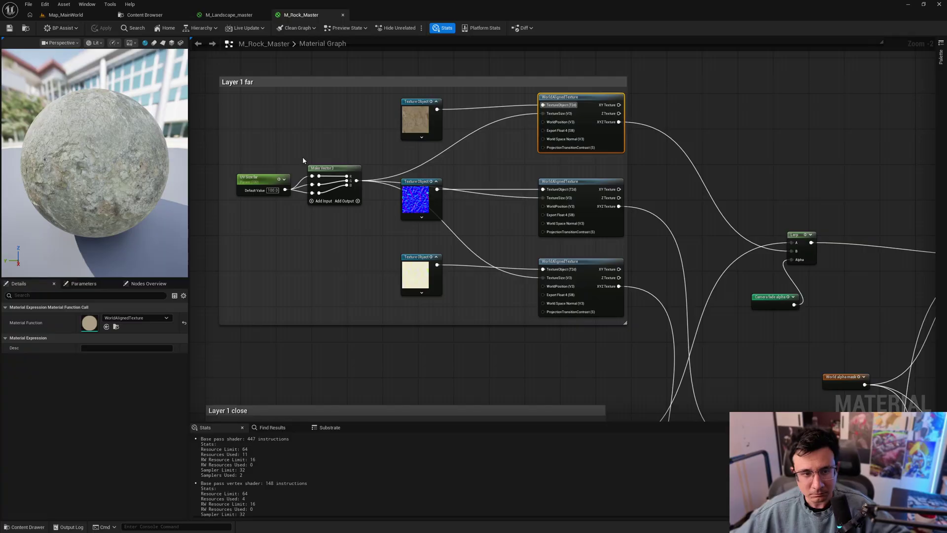
{"action": "scroll", "coordinate": [303, 160], "scroll_direction": "up", "scroll_amount": 2}
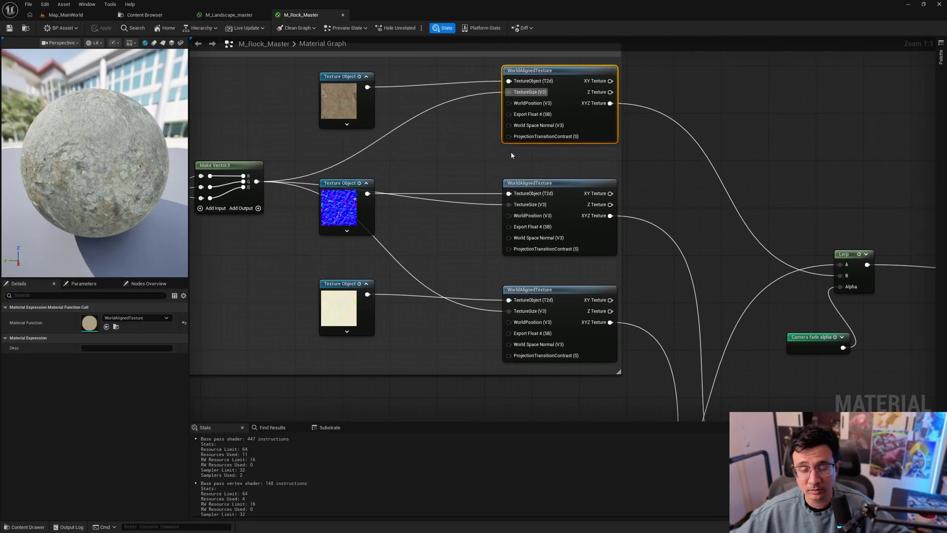
Examine Layer 1 far's colour texture object and the CameraDepthFade nodes, with their length and offset parameters, that drive the camera fade alpha.
{"action": "right_click_drag", "start_coordinate": [432, 194], "coordinate": [500, 225]}
{"action": "left_click", "coordinate": [418, 131]}
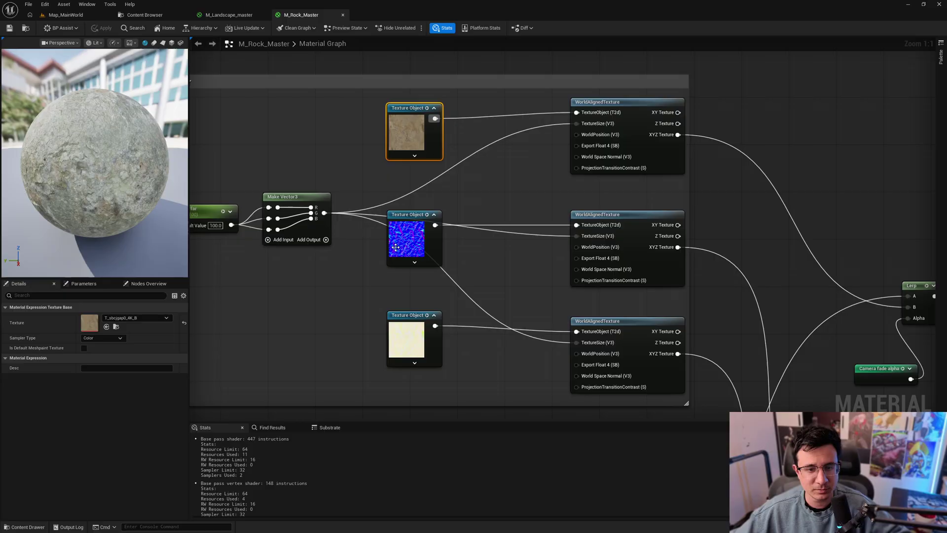
{"action": "scroll", "coordinate": [351, 182], "scroll_direction": "down", "scroll_amount": 9}
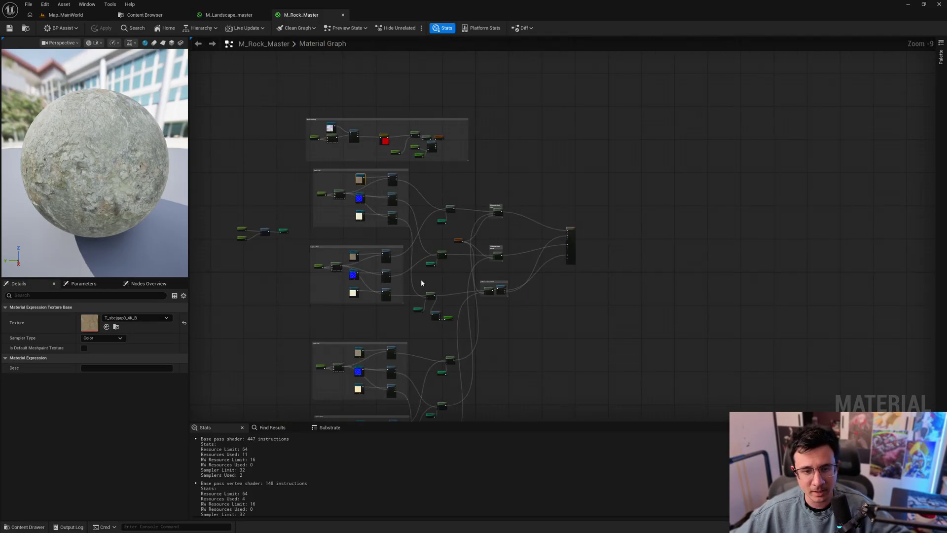
{"action": "scroll", "coordinate": [330, 297], "scroll_direction": "up", "scroll_amount": 8}
{"action": "right_click_drag", "start_coordinate": [360, 302], "coordinate": [356, 360]}
{"action": "scroll", "coordinate": [353, 393], "scroll_direction": "down", "scroll_amount": 3}
{"action": "right_click_drag", "start_coordinate": [389, 225], "coordinate": [631, 233]}
{"action": "scroll", "coordinate": [358, 183], "scroll_direction": "up", "scroll_amount": 4}
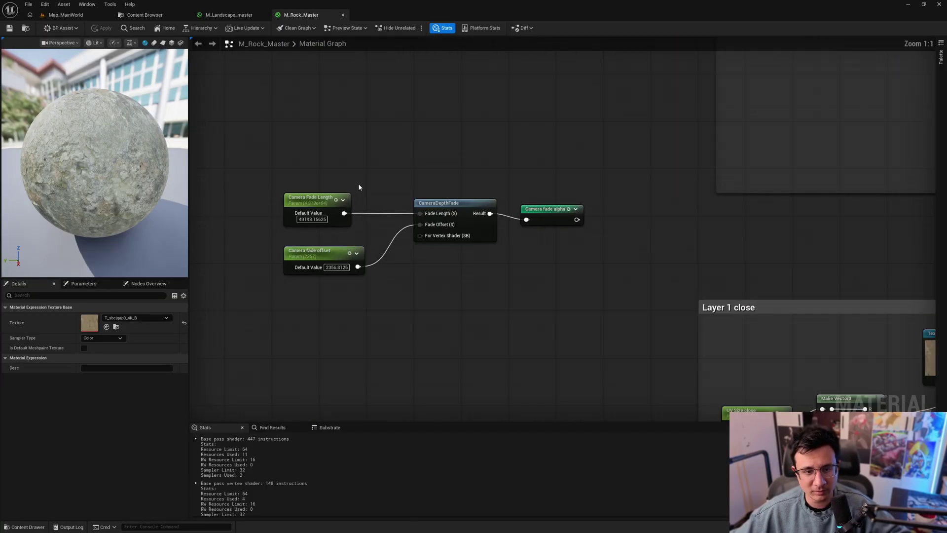
{"action": "left_click_drag", "start_coordinate": [515, 302], "coordinate": [511, 306]}
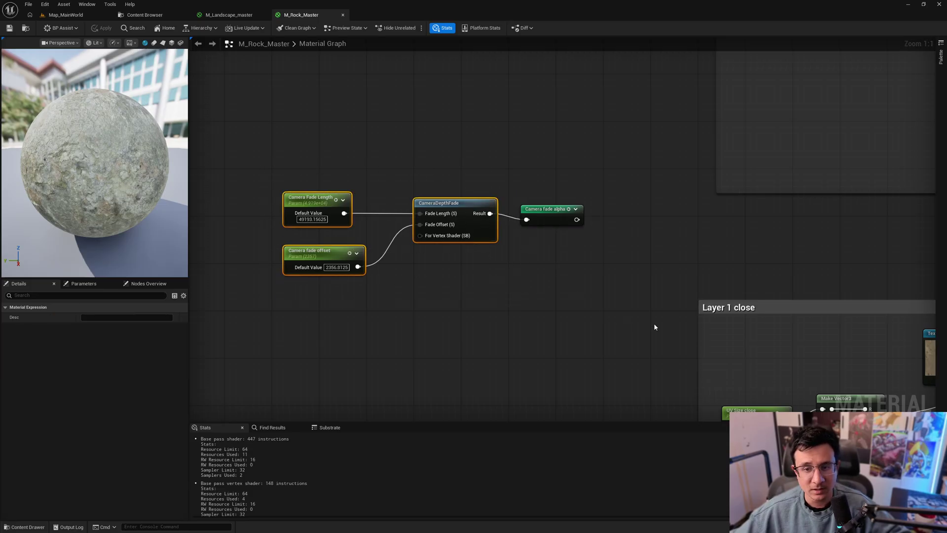
Trace how the Layer 1 close and far outputs reach the Lerp nodes and select the camera fade alpha on the colour Lerp.
{"action": "right_click_drag", "start_coordinate": [654, 327], "coordinate": [275, 120]}
{"action": "scroll", "coordinate": [321, 123], "scroll_direction": "down", "scroll_amount": 3}
{"action": "right_click_drag", "start_coordinate": [481, 131], "coordinate": [361, 201]}
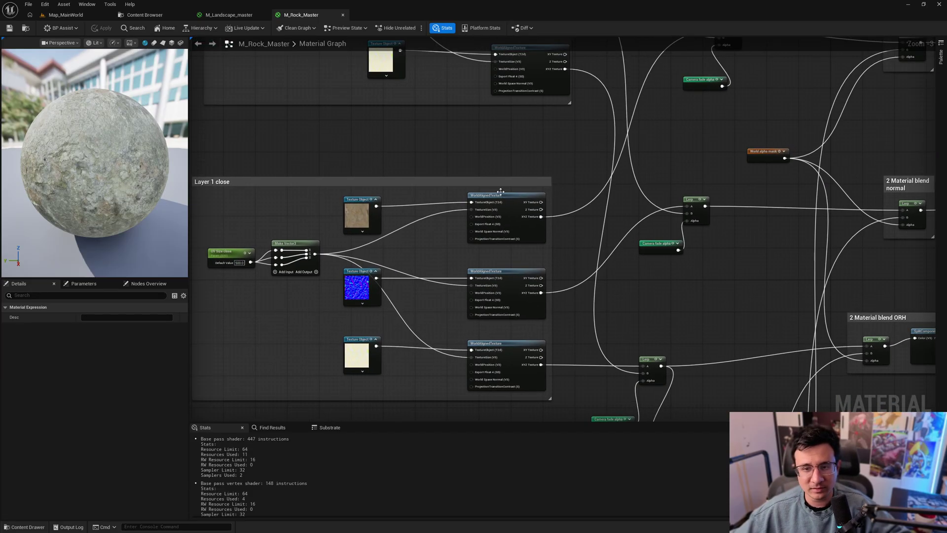
{"action": "right_click_drag", "start_coordinate": [501, 192], "coordinate": [398, 301]}
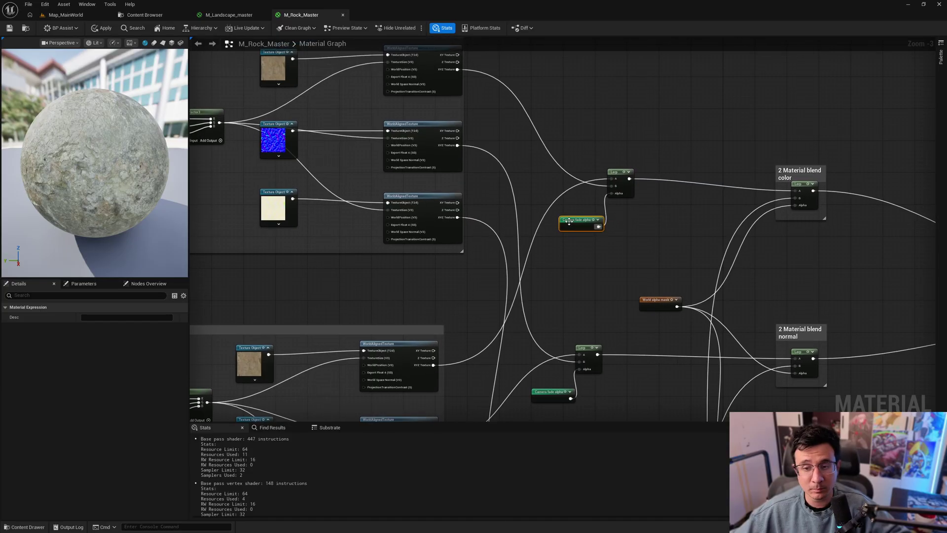
{"action": "scroll", "coordinate": [569, 222], "scroll_direction": "up", "scroll_amount": 3}
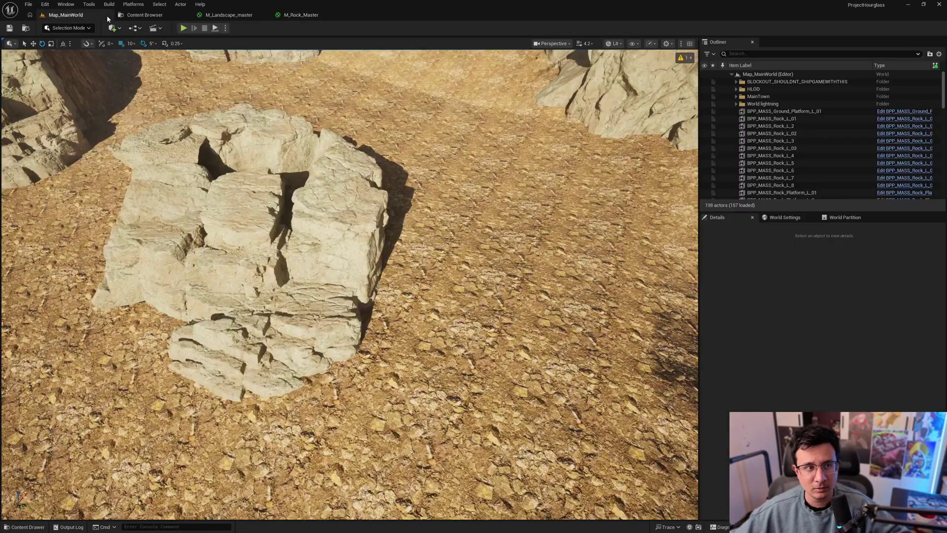
Go to Map_MainWorld, raise the camera speed to 19 and compare the rock textures from afar and up close in Lit mode.
{"action": "scroll", "coordinate": [349, 284], "scroll_direction": "up", "scroll_amount": 5}
{"action": "key", "text": "s"}
{"action": "scroll", "coordinate": [350, 284], "scroll_direction": "up", "scroll_amount": 5}
{"action": "right_click_drag", "start_coordinate": [349, 285], "coordinate": [219, 259]}
{"action": "key", "text": "s"}
{"action": "scroll", "coordinate": [350, 284], "scroll_direction": "up", "scroll_amount": 5}
{"action": "key", "text": "d"}
{"action": "key", "text": "w"}
{"action": "key", "text": "s"}
{"action": "key", "text": "w"}
{"action": "scroll", "coordinate": [349, 284], "scroll_direction": "down", "scroll_amount": 2}
{"action": "key", "text": "w"}
{"action": "key", "text": "alt+4"}
{"action": "scroll", "coordinate": [350, 285], "scroll_direction": "down", "scroll_amount": 2}
{"action": "right_click_drag", "start_coordinate": [330, 87], "coordinate": [331, 87]}
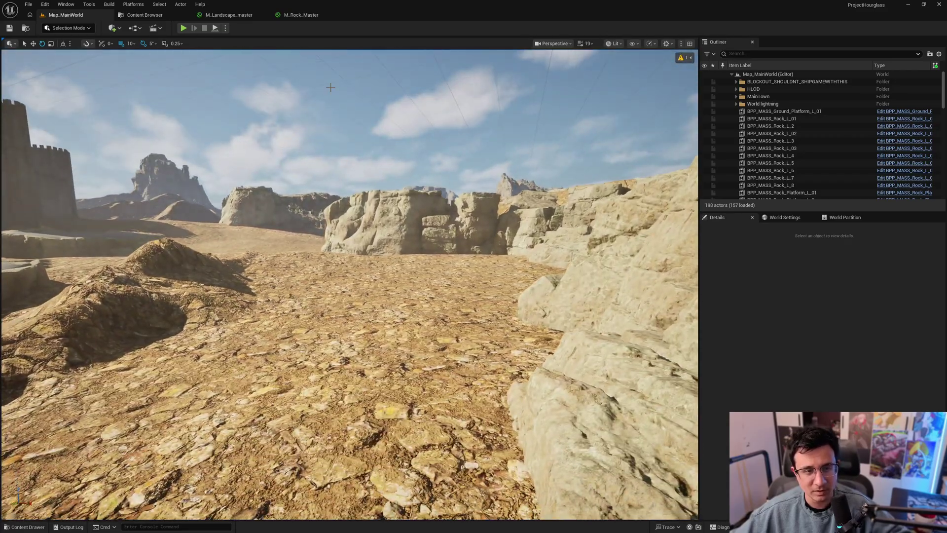
Go back to M_Rock_Master and review how Layer 1 far's colour WorldAlignedTexture feeds the distance-based Lerp.
{"action": "left_click", "coordinate": [291, 15]}
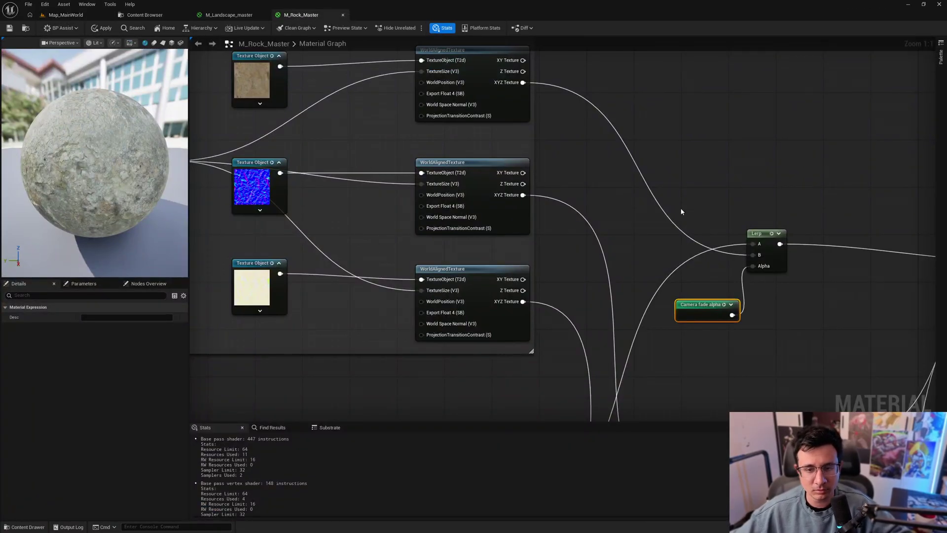
{"action": "right_click_drag", "start_coordinate": [693, 216], "coordinate": [428, 162]}
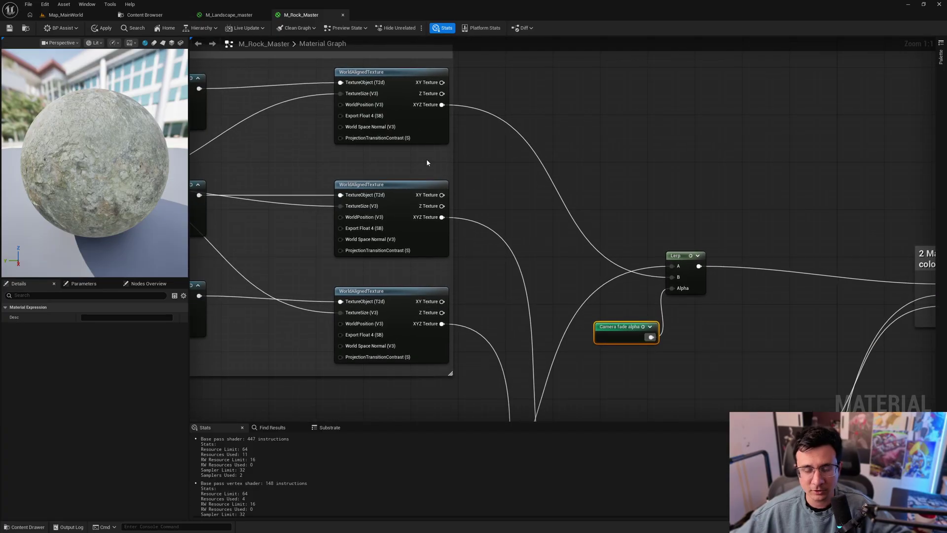
{"action": "left_click", "coordinate": [395, 97]}
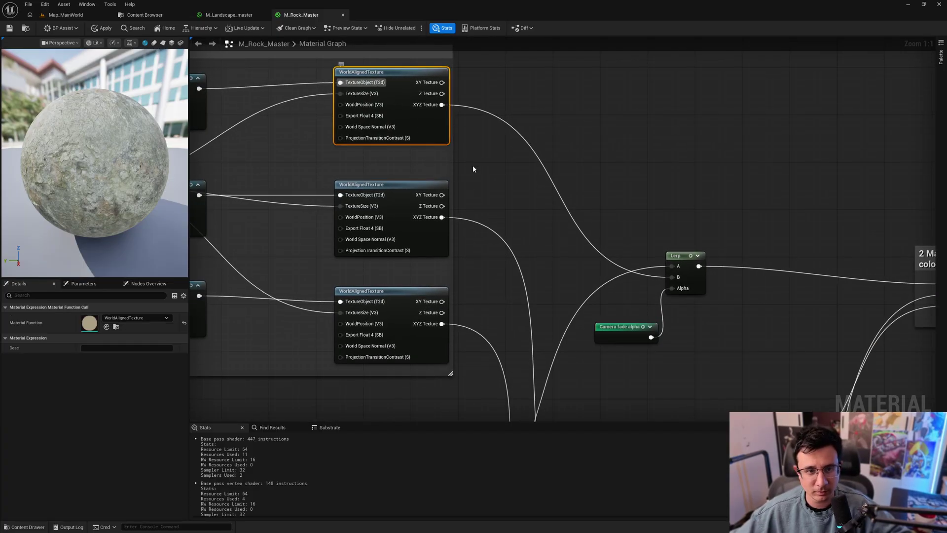
{"action": "right_click_drag", "start_coordinate": [395, 150], "coordinate": [552, 223]}
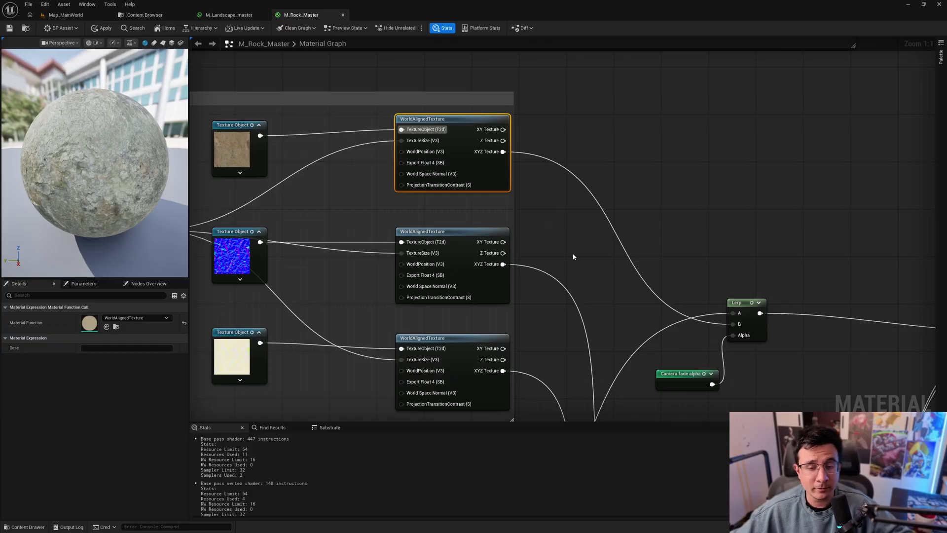
Review the second rock layer's far and close groups in the material graph and select both groups' nodes.
{"action": "scroll", "coordinate": [573, 256], "scroll_direction": "down", "scroll_amount": 4}
{"action": "right_click_drag", "start_coordinate": [447, 283], "coordinate": [536, 186]}
{"action": "scroll", "coordinate": [542, 192], "scroll_direction": "down", "scroll_amount": 4}
{"action": "right_click_drag", "start_coordinate": [581, 298], "coordinate": [562, 179]}
{"action": "scroll", "coordinate": [436, 204], "scroll_direction": "up", "scroll_amount": 2}
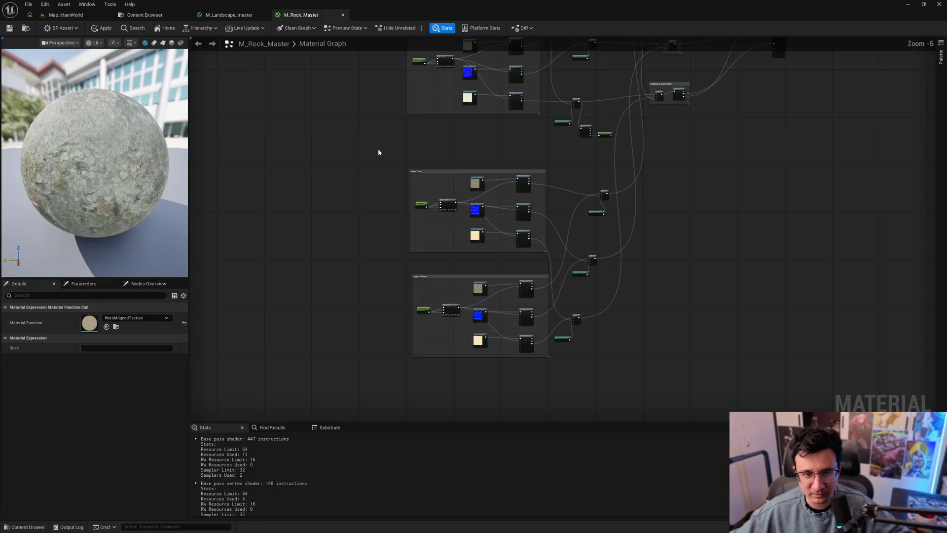
{"action": "left_click_drag", "start_coordinate": [379, 151], "coordinate": [550, 364]}
{"action": "scroll", "coordinate": [623, 186], "scroll_direction": "up", "scroll_amount": 7}
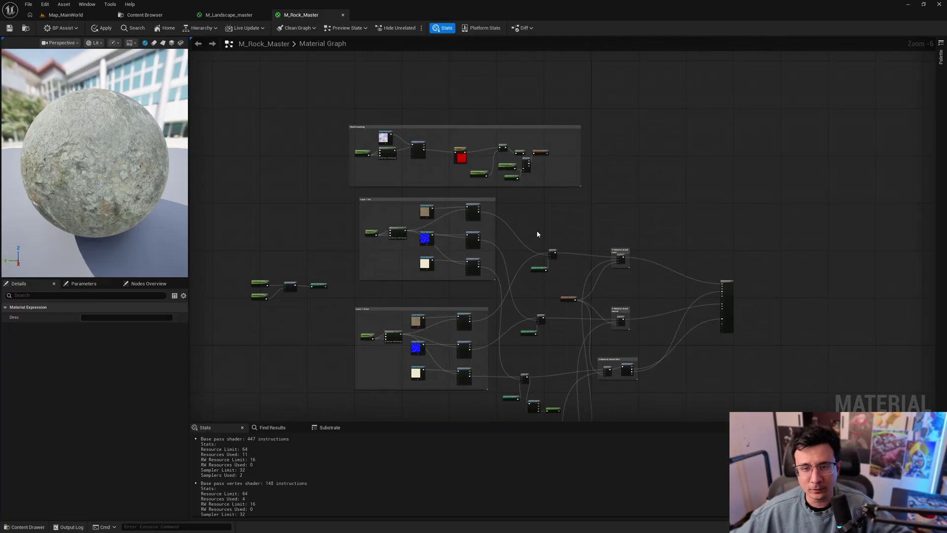
Examine the world masking group, from the World Mask channel through Power and Saturate to the HeightLerp node.
{"action": "right_click_drag", "start_coordinate": [358, 183], "coordinate": [316, 142]}
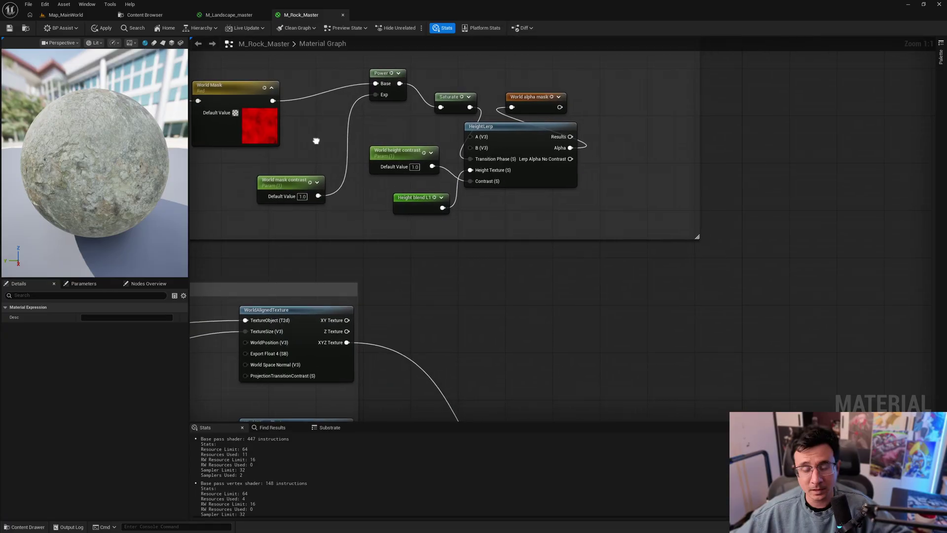
{"action": "scroll", "coordinate": [315, 141], "scroll_direction": "down", "scroll_amount": 3}
{"action": "right_click_drag", "start_coordinate": [450, 141], "coordinate": [516, 203]}
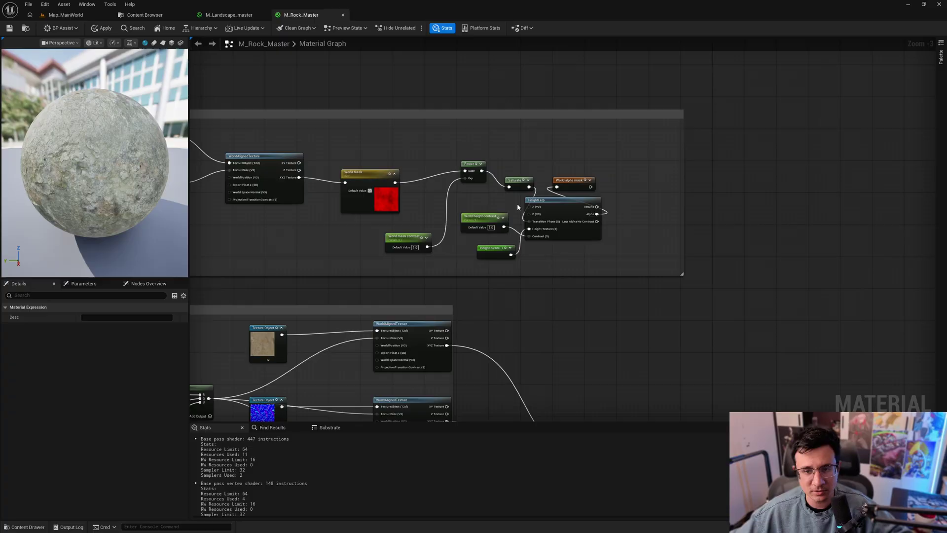
{"action": "left_click", "coordinate": [558, 208]}
{"action": "scroll", "coordinate": [552, 210], "scroll_direction": "up", "scroll_amount": 3}
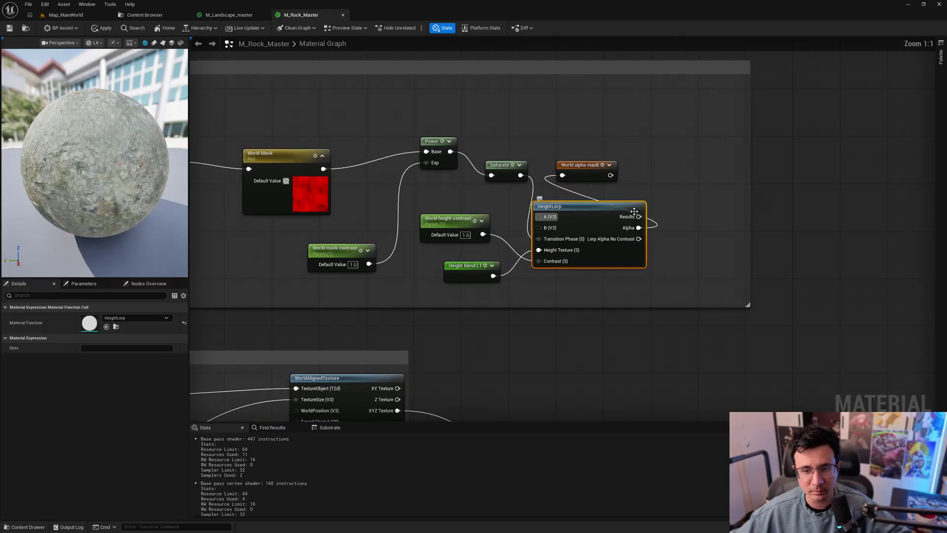
Open the MI_Rock_base material instance and place it in an enlarged floating window over the Map_MainWorld viewport.
{"action": "left_click", "coordinate": [64, 15]}
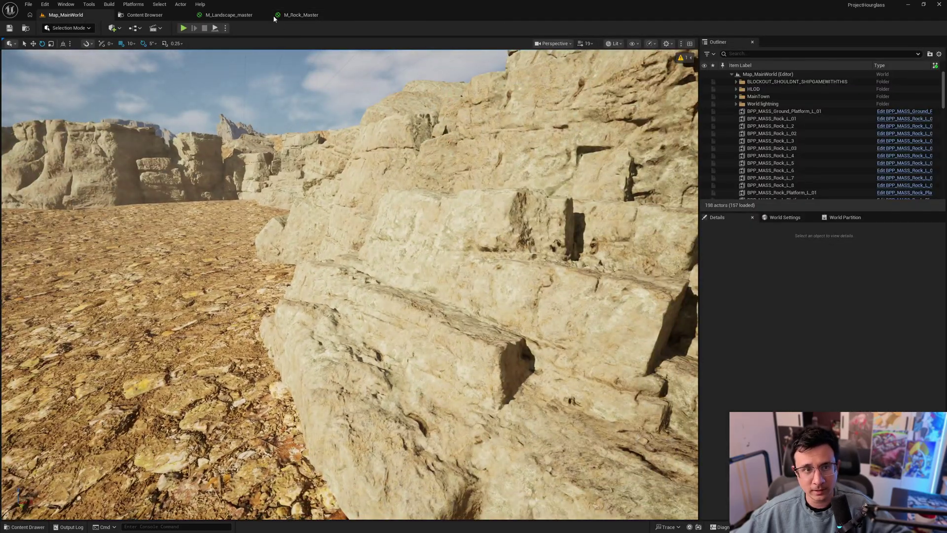
{"action": "left_click", "coordinate": [274, 16]}
{"action": "key", "text": "ctrl+space"}
{"action": "left_click", "coordinate": [246, 390]}
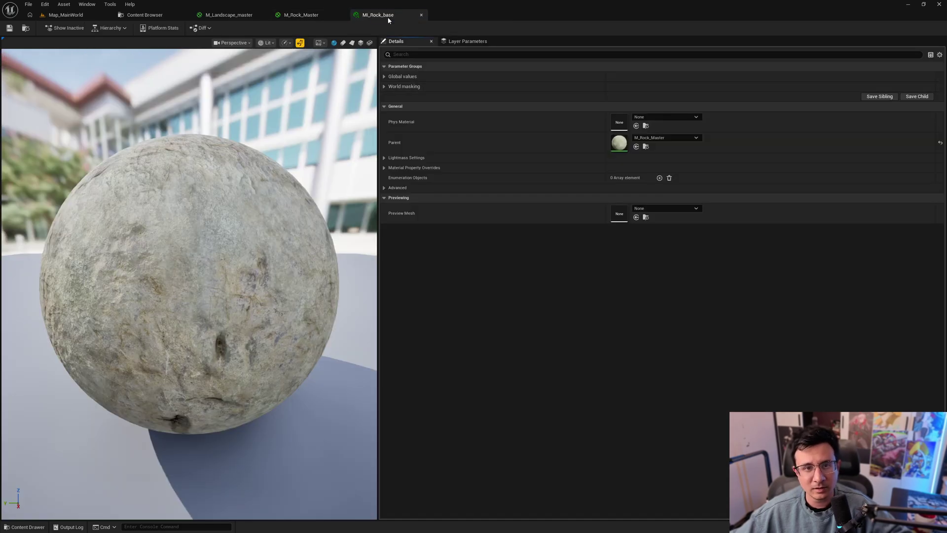
{"action": "left_click_drag", "start_coordinate": [388, 16], "coordinate": [580, 94]}
{"action": "left_click", "coordinate": [100, 29]}
{"action": "left_click", "coordinate": [63, 14]}
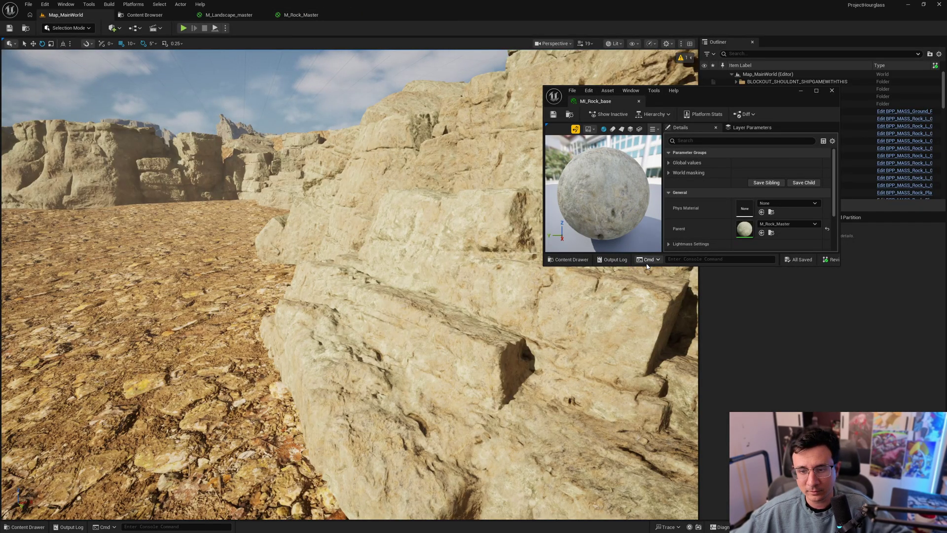
{"action": "left_click_drag", "start_coordinate": [643, 265], "coordinate": [643, 378]}
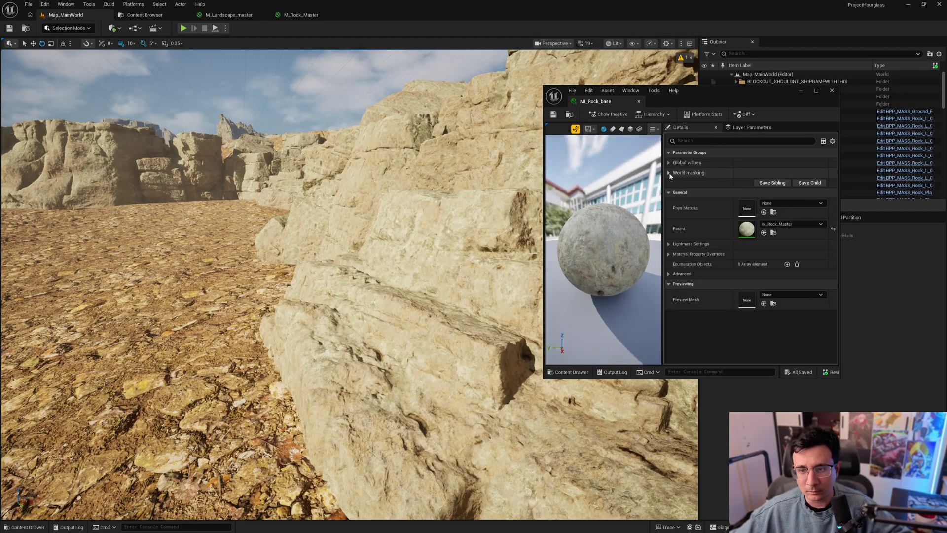
Expand MI_Rock_base's World masking parameters and inspect the rocks' layer blending in Unlit mode at camera speed 6.6.
{"action": "left_click", "coordinate": [669, 173]}
{"action": "mouse_move", "coordinate": [461, 247]}
{"action": "right_mouse_down"}
{"action": "mouse_move", "coordinate": [518, 223]}
{"action": "mouse_move", "coordinate": [557, 221]}
{"action": "mouse_move", "coordinate": [444, 254]}
{"action": "mouse_move", "coordinate": [429, 276]}
{"action": "mouse_move", "coordinate": [461, 242]}
{"action": "mouse_move", "coordinate": [405, 249]}
{"action": "mouse_move", "coordinate": [461, 247]}
{"action": "right_mouse_up"}
{"action": "key", "text": "alt+3"}
{"action": "key", "text": "w"}
{"action": "scroll", "coordinate": [460, 247], "scroll_direction": "down", "scroll_amount": 2}
{"action": "key", "text": "w"}
{"action": "scroll", "coordinate": [461, 248], "scroll_direction": "down", "scroll_amount": 3}
{"action": "key", "text": "w"}
{"action": "scroll", "coordinate": [461, 248], "scroll_direction": "down", "scroll_amount": 5}
Try a different World Mask Size in MI_Rock_base, undo the change and save the instance.
{"action": "left_click_drag", "start_coordinate": [770, 203], "coordinate": [745, 212]}
{"action": "key", "text": "ctrl+z"}
{"action": "key", "text": "ctrl+s"}
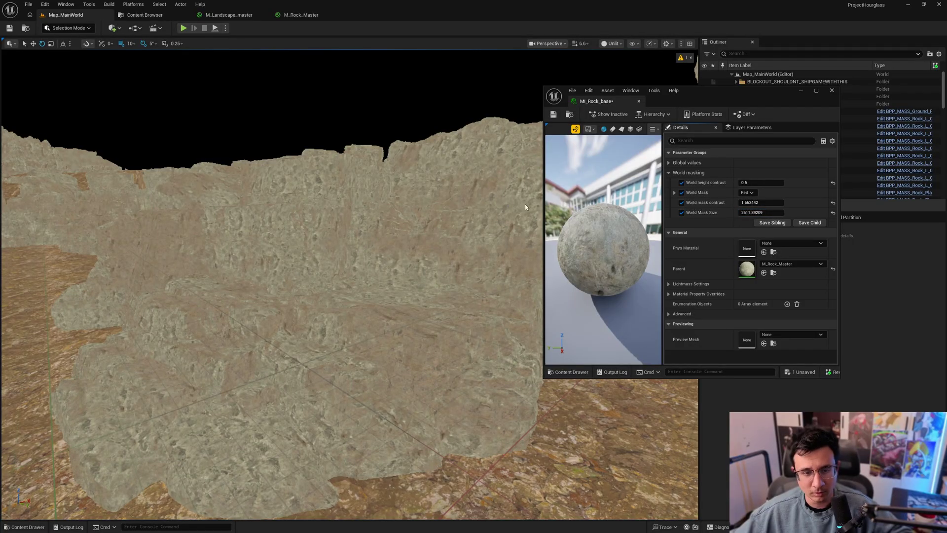
{"action": "key", "text": "ctrl+s"}
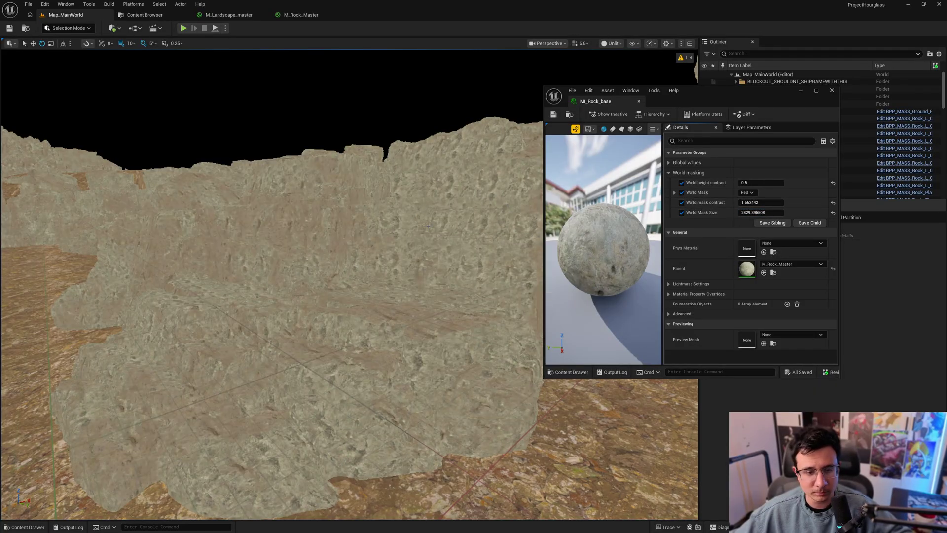
Return the viewport to Lit mode, lower the camera speed to 1.9 and inspect the blend between rock layers up close.
{"action": "key", "text": "alt+4"}
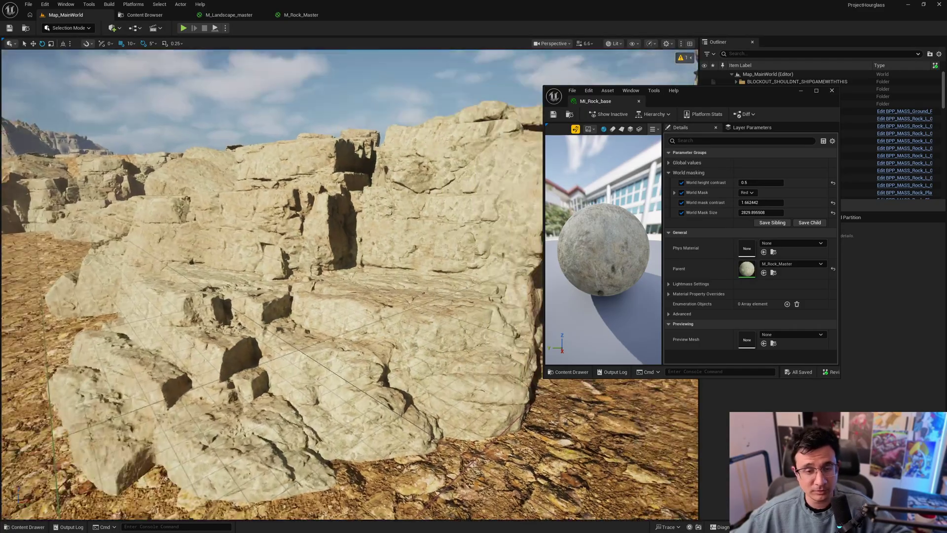
{"action": "key", "text": "w"}
{"action": "right_click_drag", "start_coordinate": [349, 284], "coordinate": [340, 262]}
{"action": "scroll", "coordinate": [345, 296], "scroll_direction": "down", "scroll_amount": 3}
{"action": "key", "text": "w"}
{"action": "scroll", "coordinate": [340, 261], "scroll_direction": "down", "scroll_amount": 2}
{"action": "key", "text": "w"}
{"action": "right_click_drag", "start_coordinate": [398, 301], "coordinate": [398, 300]}
{"action": "key", "text": "s"}
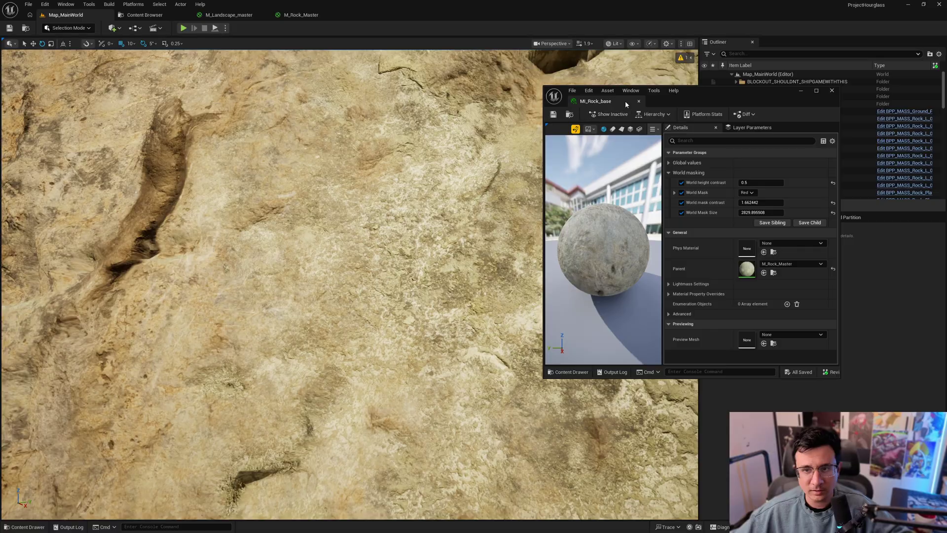
Close the MI_Rock_base window and pull the camera back to view the whole rock wall.
{"action": "left_click", "coordinate": [639, 101]}
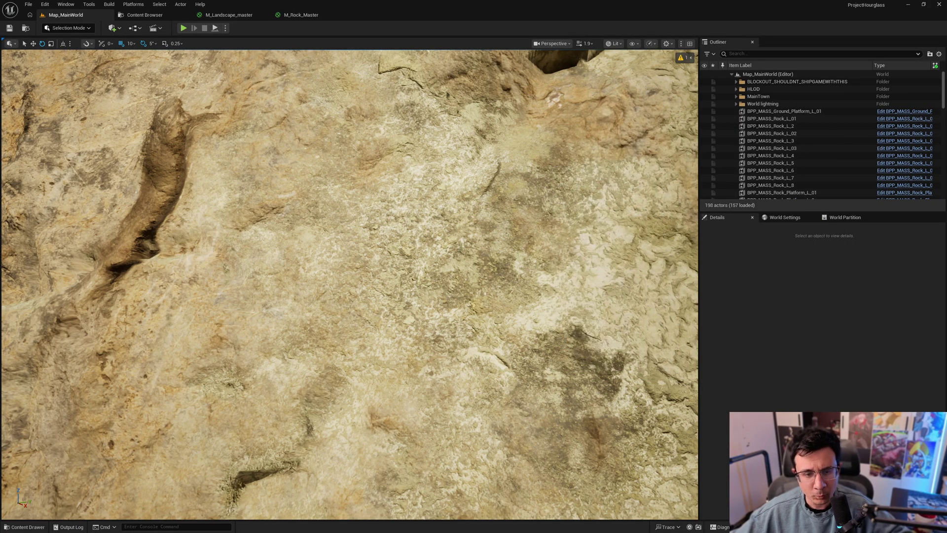
{"action": "key", "text": "s"}
{"action": "right_click_drag", "start_coordinate": [346, 246], "coordinate": [303, 239]}
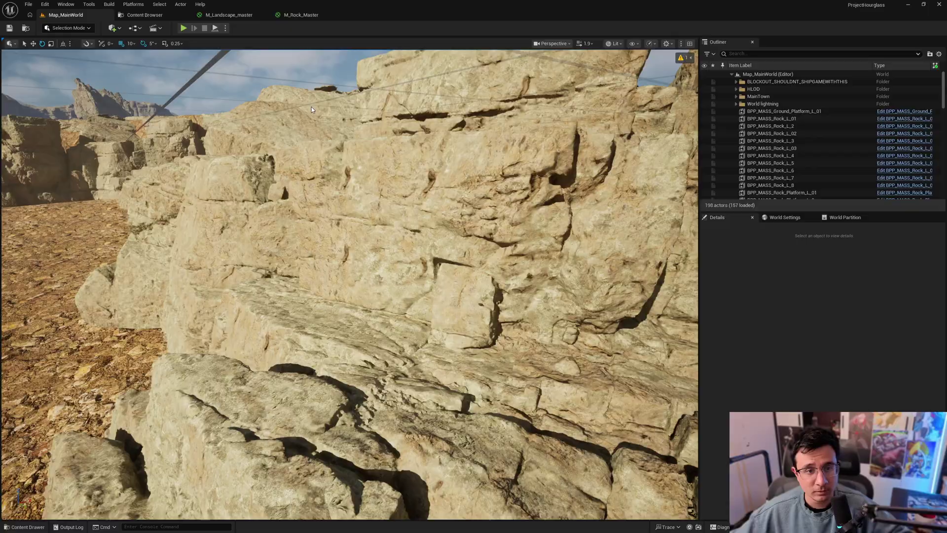
Browse the Fab Megascans surfaces to the Textures folder of Soil_Mud_olseU0's High olseU0_tier_1 version.
{"action": "key", "text": "ctrl+space"}
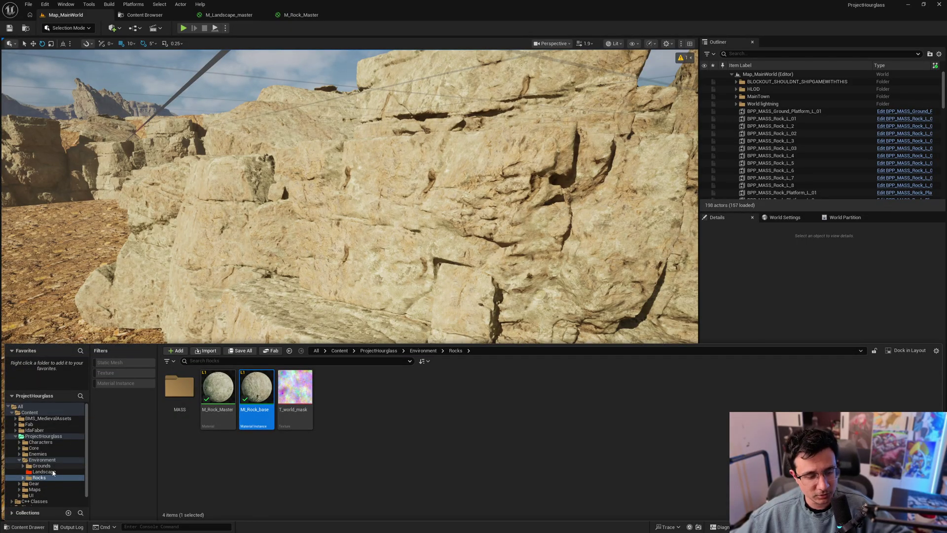
{"action": "left_click", "coordinate": [30, 425]}
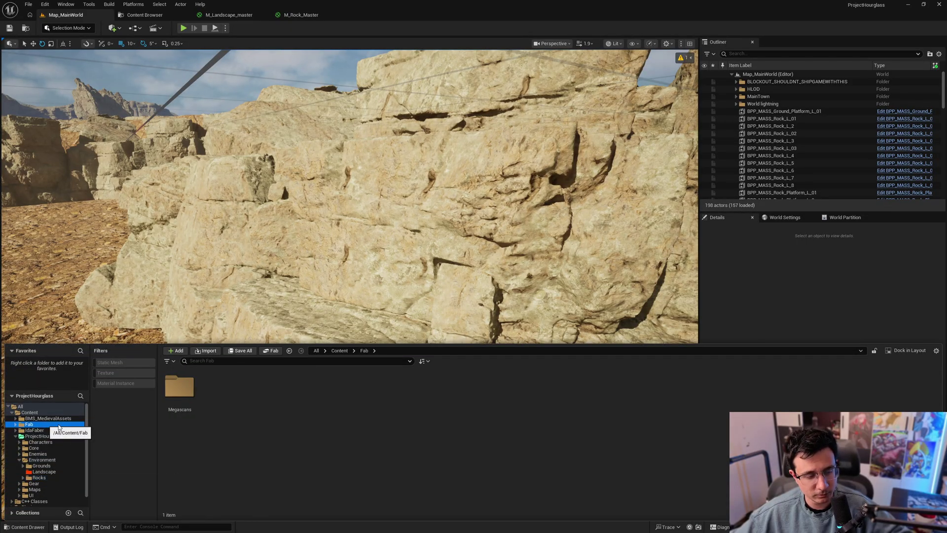
{"action": "double_click", "coordinate": [180, 407]}
{"action": "double_click", "coordinate": [218, 394]}
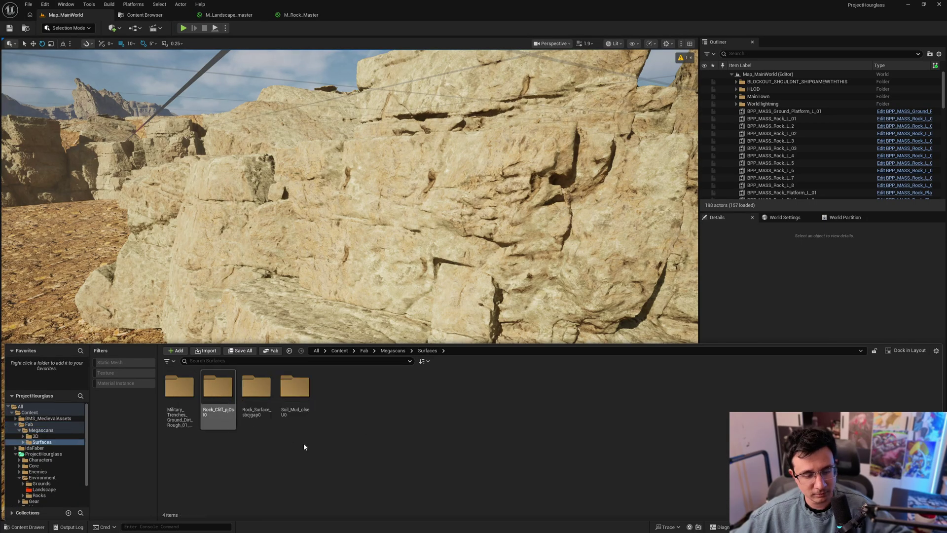
{"action": "double_click", "coordinate": [299, 390]}
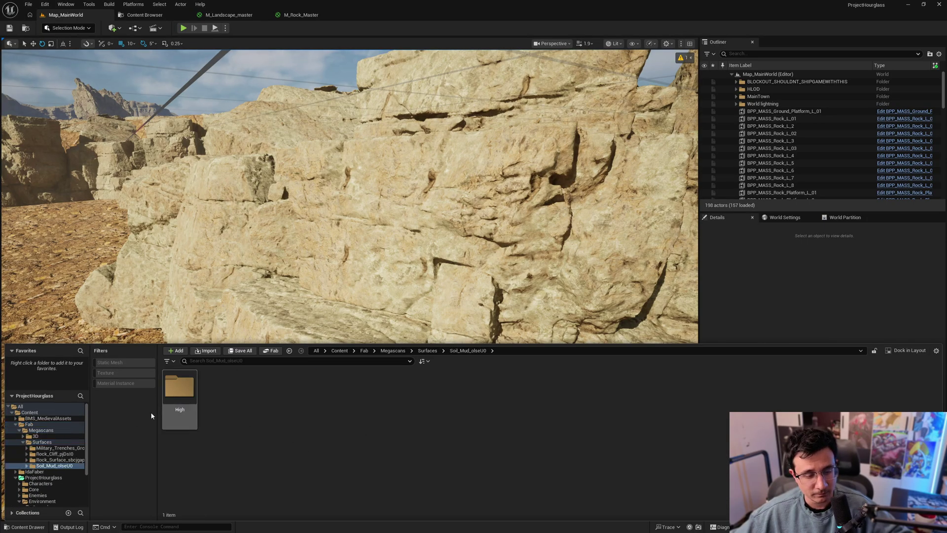
{"action": "double_click", "coordinate": [178, 390]}
{"action": "double_click", "coordinate": [187, 394]}
{"action": "double_click", "coordinate": [217, 390]}
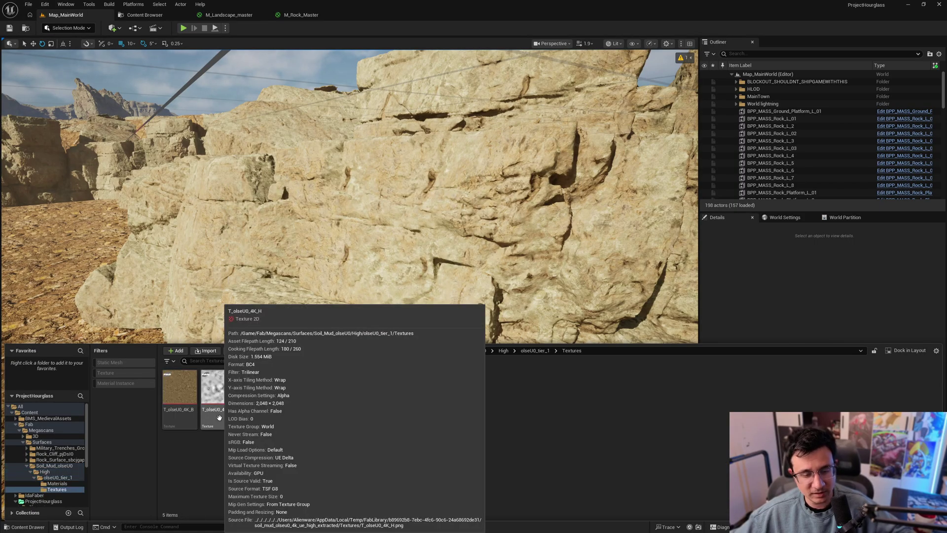
Select the T_olseU0_4K_B, T_olseU0_4K_H and T_olseU0_4K_N textures and review the asset actions offered for them.
{"action": "left_click", "coordinate": [193, 392]}
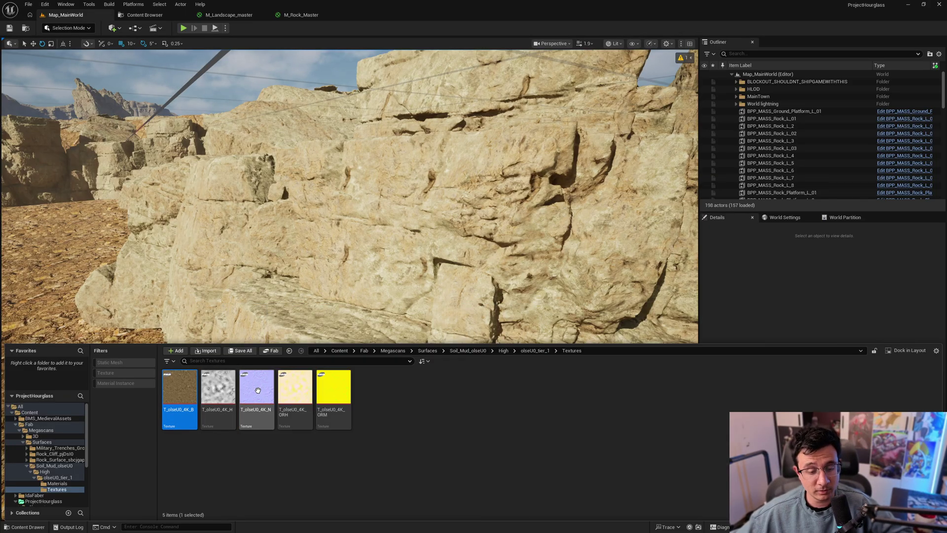
{"action": "left_click", "coordinate": [258, 391], "text": "shift"}
{"action": "right_click", "coordinate": [257, 391]}
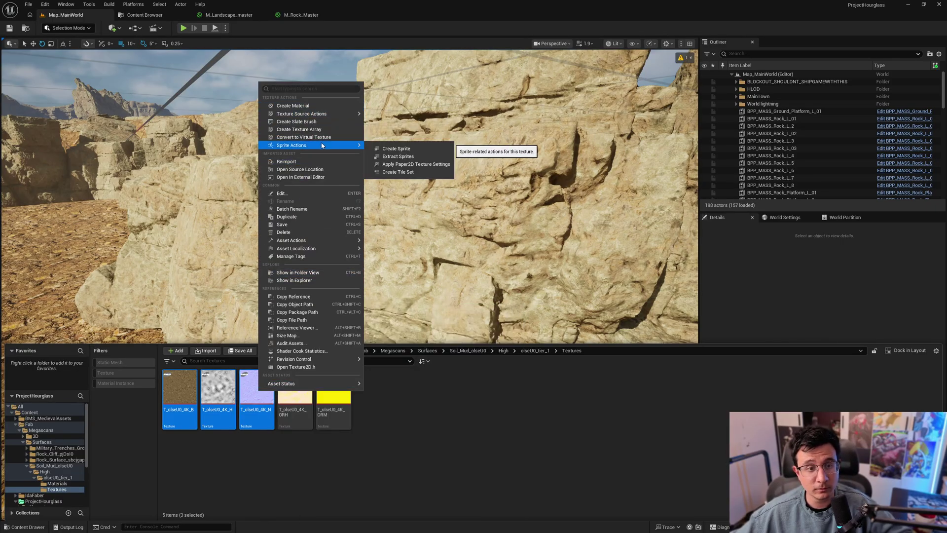
{"action": "mouse_move", "coordinate": [322, 146]}
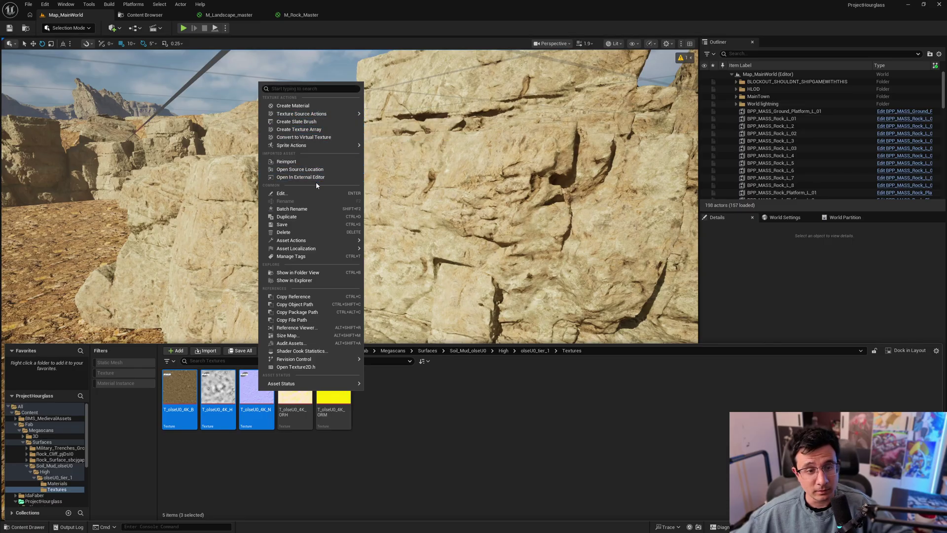
Check the texture size threshold options of the Reduce Size source action for T_olseU0_4K_B, then cancel without resizing.
{"action": "left_click", "coordinate": [187, 395]}
{"action": "right_click", "coordinate": [190, 395]}
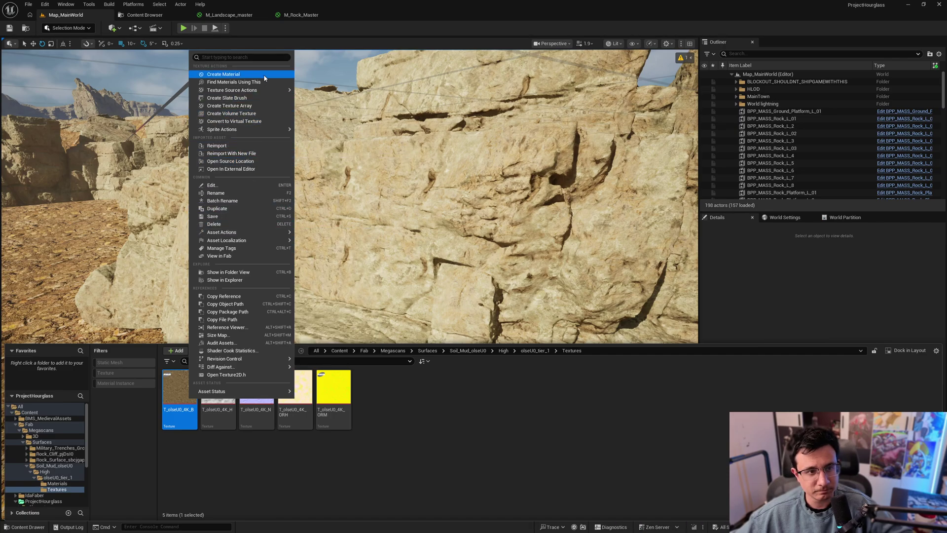
{"action": "mouse_move", "coordinate": [265, 94]}
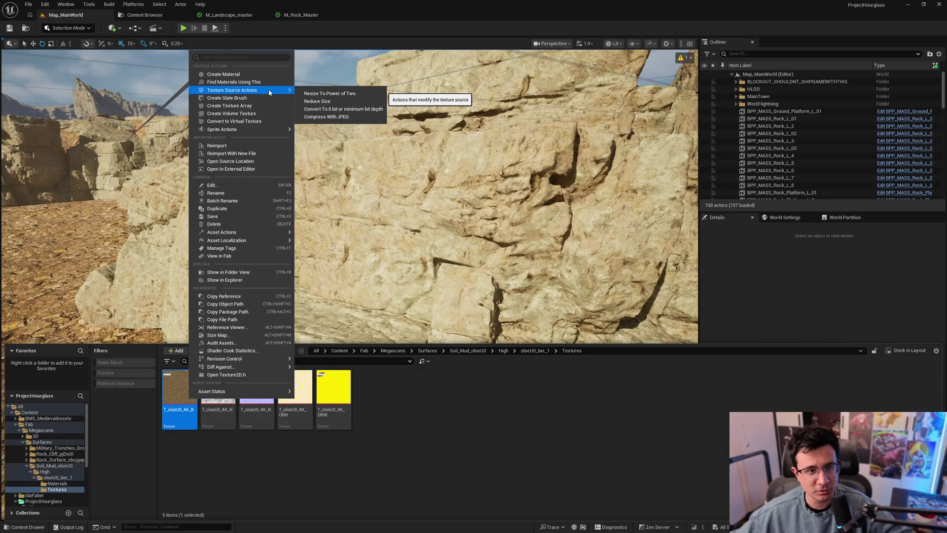
{"action": "left_click", "coordinate": [315, 101]}
{"action": "left_click", "coordinate": [316, 342]}
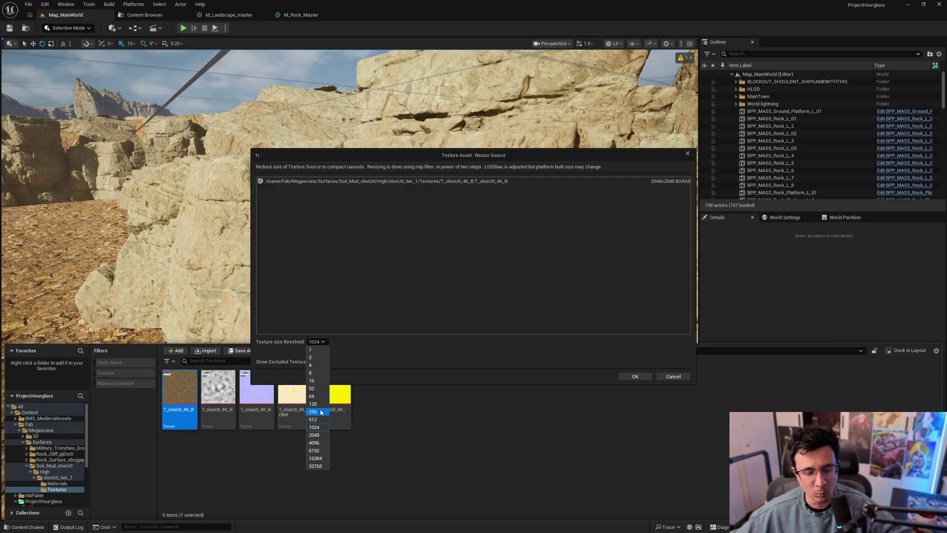
{"action": "left_click", "coordinate": [321, 420]}
{"action": "left_click", "coordinate": [315, 342]}
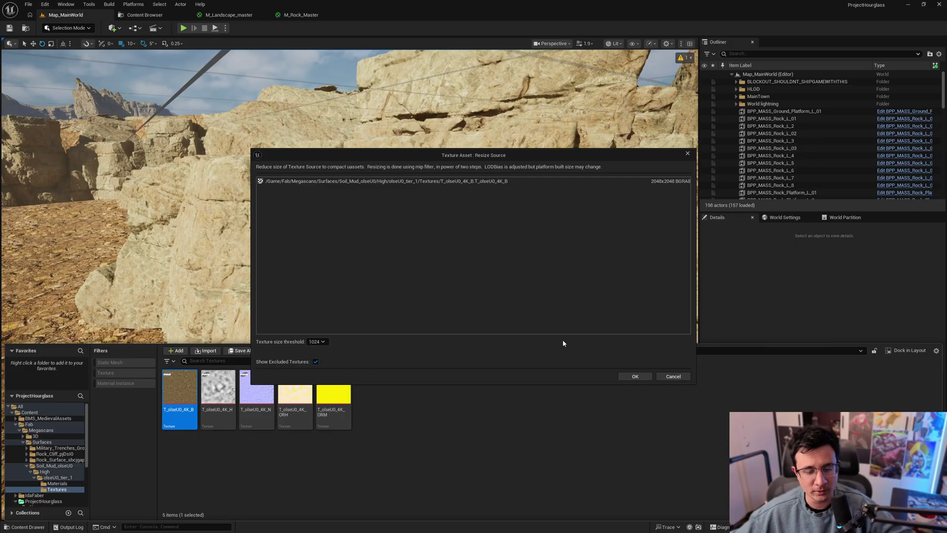
{"action": "left_click", "coordinate": [673, 377]}
Inspect the rock wall, then fly back with the camera speed raised to 5.0 to view the castle and surrounding rocks.
{"action": "right_click_drag", "start_coordinate": [549, 330], "coordinate": [670, 267]}
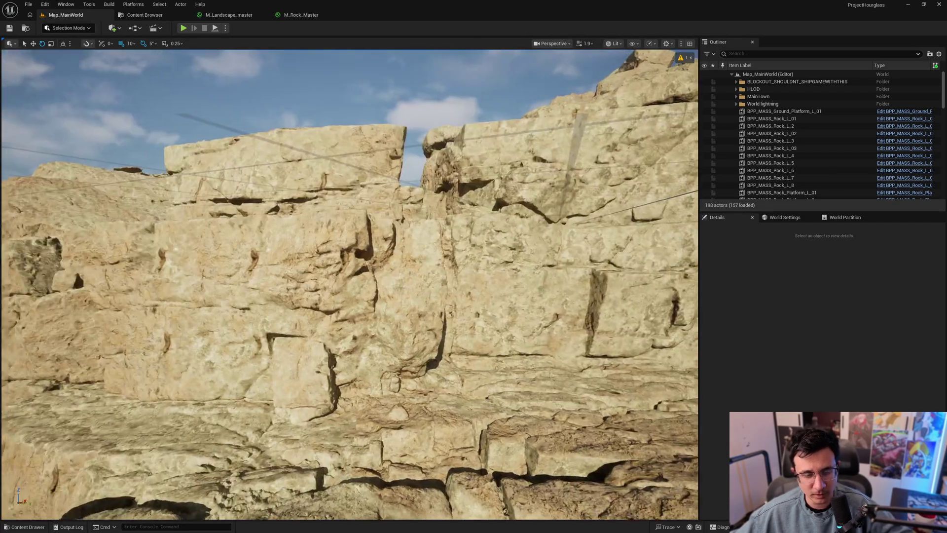
{"action": "key", "text": "w"}
{"action": "right_click_drag", "start_coordinate": [350, 284], "coordinate": [40, 229]}
{"action": "scroll", "coordinate": [350, 284], "scroll_direction": "down", "scroll_amount": 4}
{"action": "key", "text": "w"}
{"action": "scroll", "coordinate": [350, 284], "scroll_direction": "down", "scroll_amount": 3}
{"action": "key", "text": "s"}
{"action": "key", "text": "s"}
{"action": "scroll", "coordinate": [350, 284], "scroll_direction": "up", "scroll_amount": 7}
{"action": "key", "text": "s"}
{"action": "scroll", "coordinate": [349, 284], "scroll_direction": "up", "scroll_amount": 4}
{"action": "key", "text": "s"}
{"action": "scroll", "coordinate": [350, 285], "scroll_direction": "up", "scroll_amount": 3}
{"action": "key", "text": "s"}
{"action": "scroll", "coordinate": [349, 285], "scroll_direction": "up", "scroll_amount": 1}
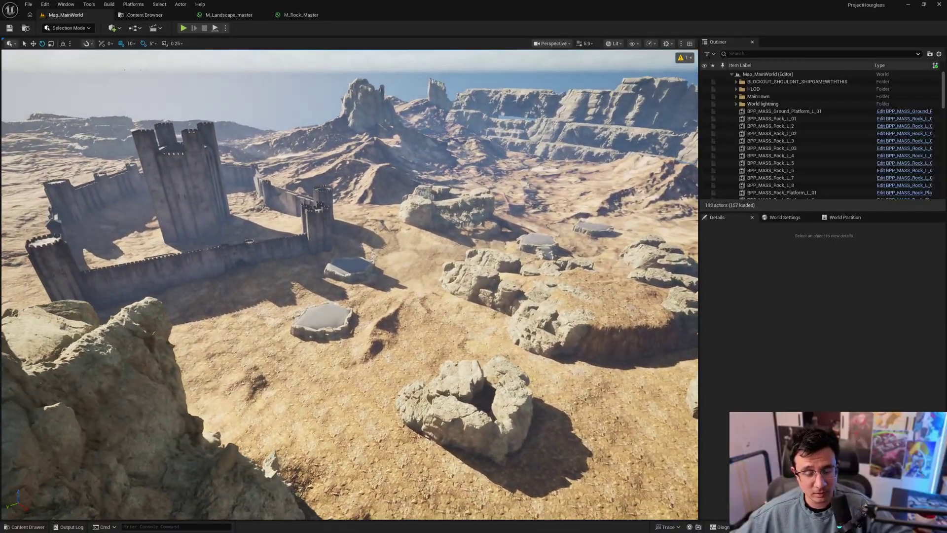
Raise the camera speed to 43.6 and examine the whole landscape's texturing from high above and at mid distance.
{"action": "right_click_drag", "start_coordinate": [459, 199], "coordinate": [459, 200]}
{"action": "right_click_drag", "start_coordinate": [487, 242], "coordinate": [487, 242]}
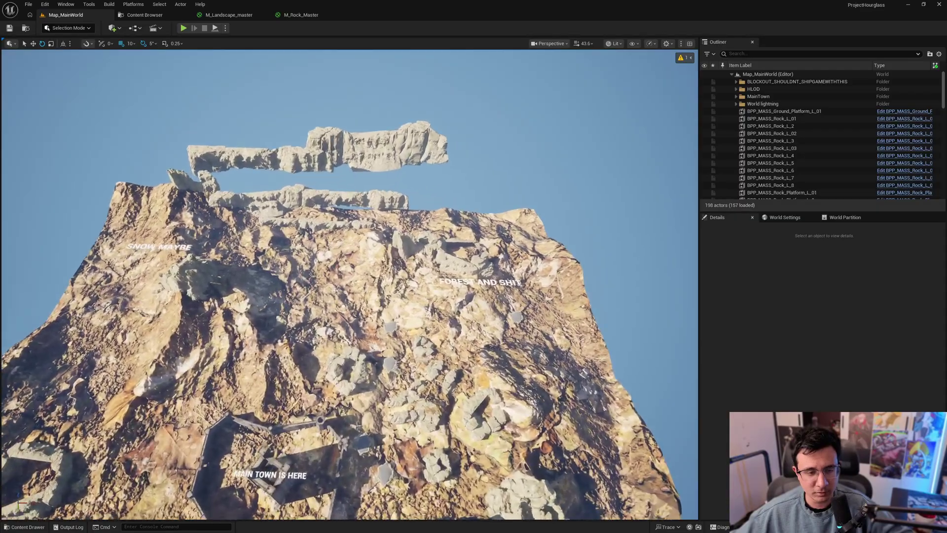
{"action": "right_click_drag", "start_coordinate": [455, 244], "coordinate": [455, 244]}
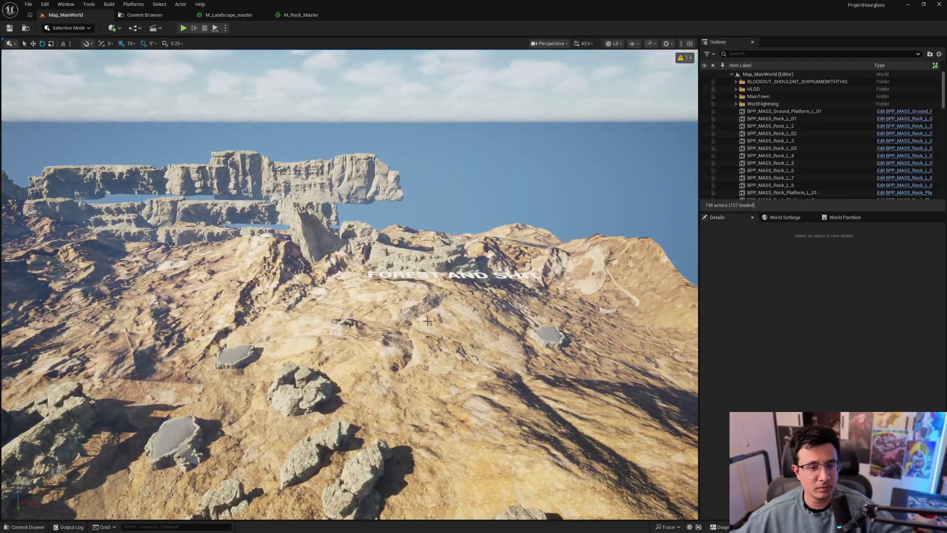
Lower the camera speed to 15.2 and inspect the sand and rock texturing near ground level beside the stone platforms.
{"action": "right_click_drag", "start_coordinate": [398, 362], "coordinate": [409, 357]}
{"action": "scroll", "coordinate": [397, 362], "scroll_direction": "down", "scroll_amount": 4}
{"action": "scroll", "coordinate": [409, 357], "scroll_direction": "down", "scroll_amount": 3}
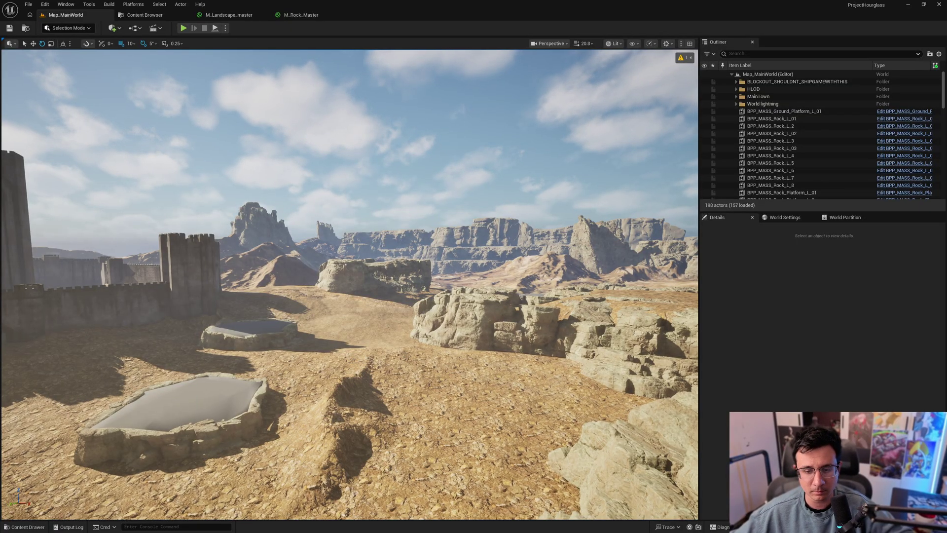
{"action": "right_click_drag", "start_coordinate": [409, 357], "coordinate": [409, 356]}
{"action": "scroll", "coordinate": [409, 357], "scroll_direction": "down", "scroll_amount": 2}
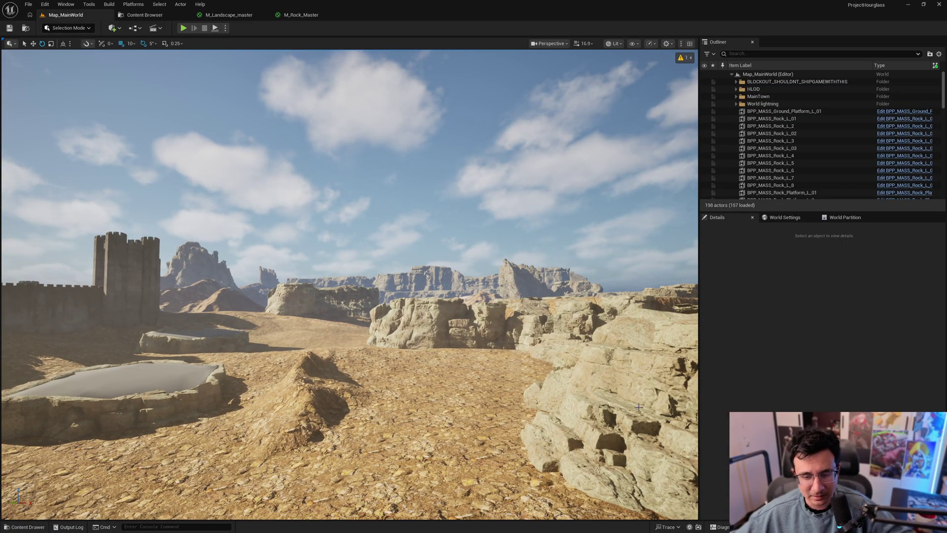
{"action": "right_click_drag", "start_coordinate": [638, 407], "coordinate": [638, 406]}
{"action": "key", "text": "w"}
{"action": "scroll", "coordinate": [638, 407], "scroll_direction": "down", "scroll_amount": 1}
{"action": "key", "text": "s"}
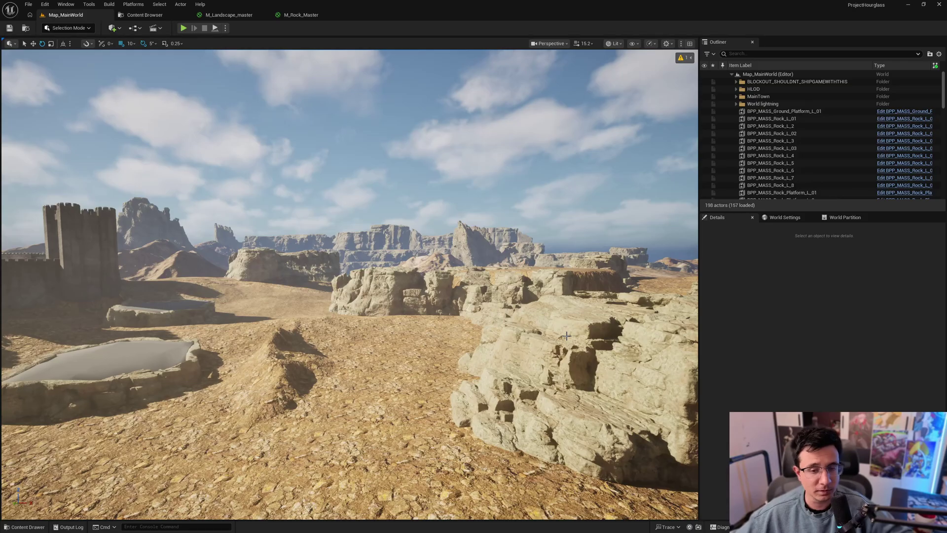
Compare the landscape and rock texturing in Unlit mode, then return the viewport to Lit mode.
{"action": "right_click_drag", "start_coordinate": [565, 335], "coordinate": [565, 336]}
{"action": "right_click_drag", "start_coordinate": [318, 221], "coordinate": [318, 221]}
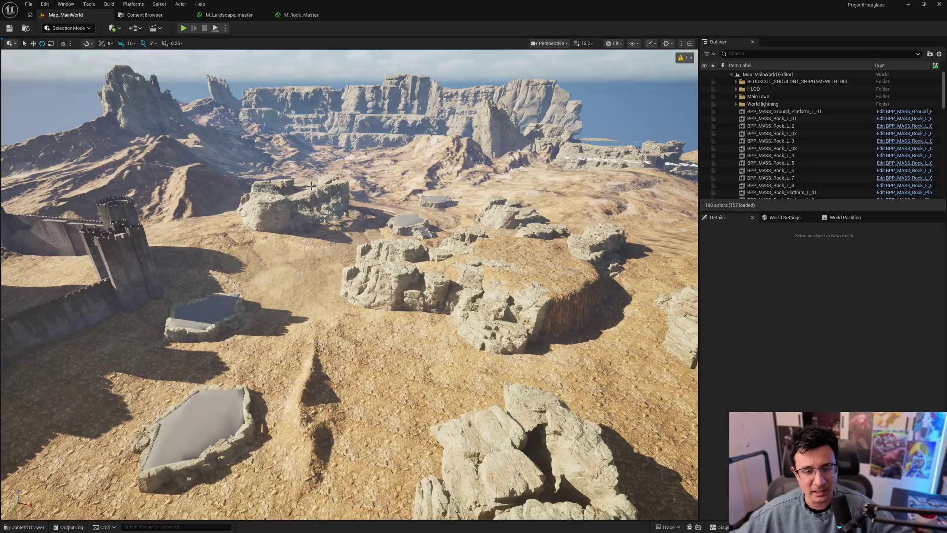
{"action": "right_click_drag", "start_coordinate": [365, 301], "coordinate": [353, 282]}
{"action": "key", "text": "alt+3"}
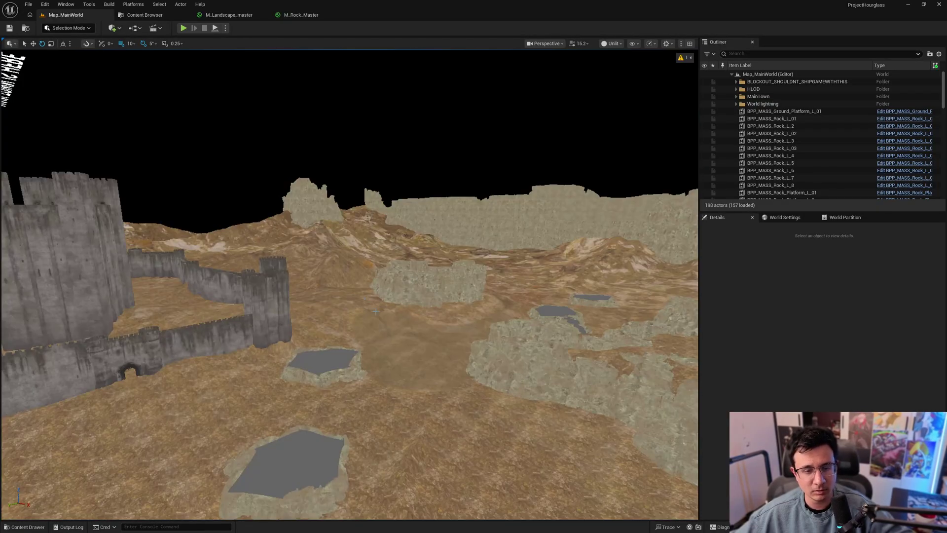
{"action": "right_click_drag", "start_coordinate": [487, 253], "coordinate": [487, 253]}
{"action": "key", "text": "alt+4"}
{"action": "right_click_drag", "start_coordinate": [455, 314], "coordinate": [466, 323]}
Briefly open the Content Drawer on the mud textures, then look over the ground and nearby rocks from low height.
{"action": "key", "text": "ctrl+space"}
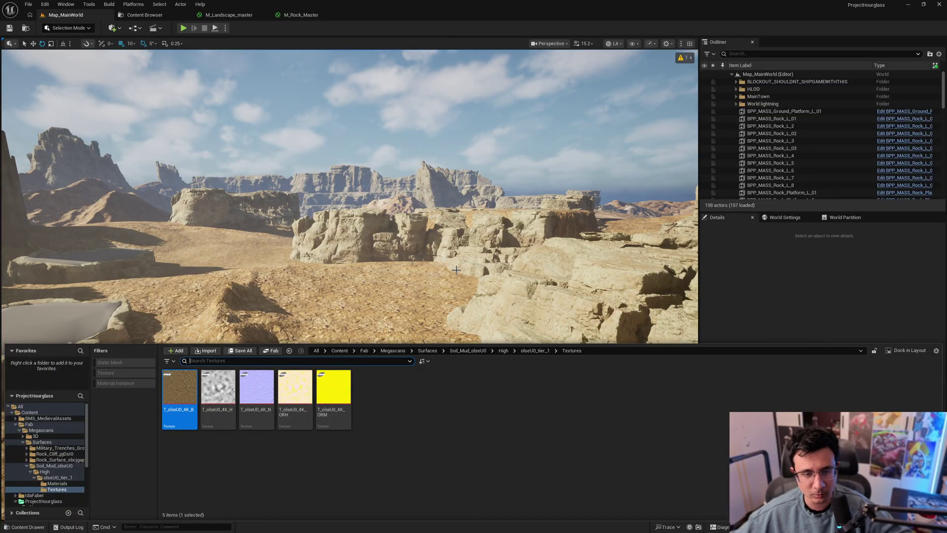
{"action": "right_click_drag", "start_coordinate": [428, 251], "coordinate": [428, 249]}
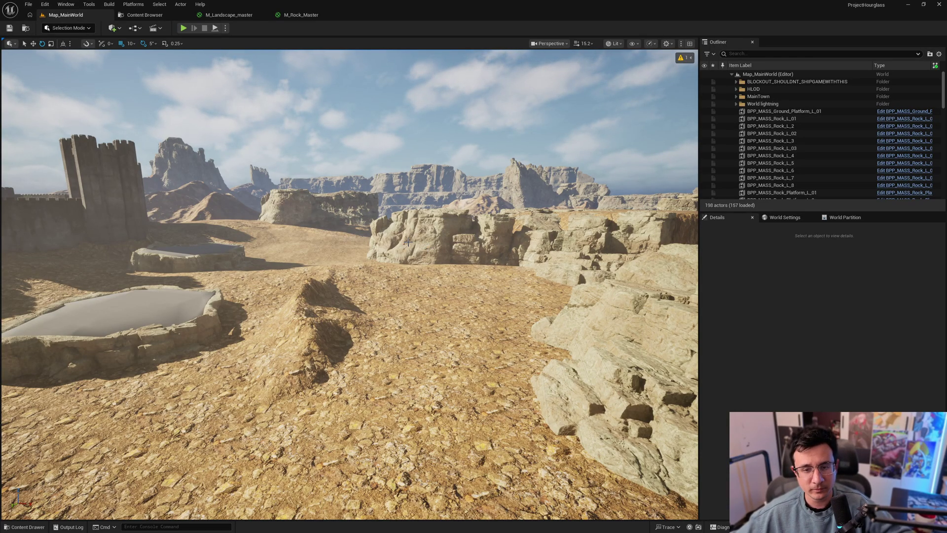
{"action": "right_click_drag", "start_coordinate": [408, 242], "coordinate": [402, 247]}
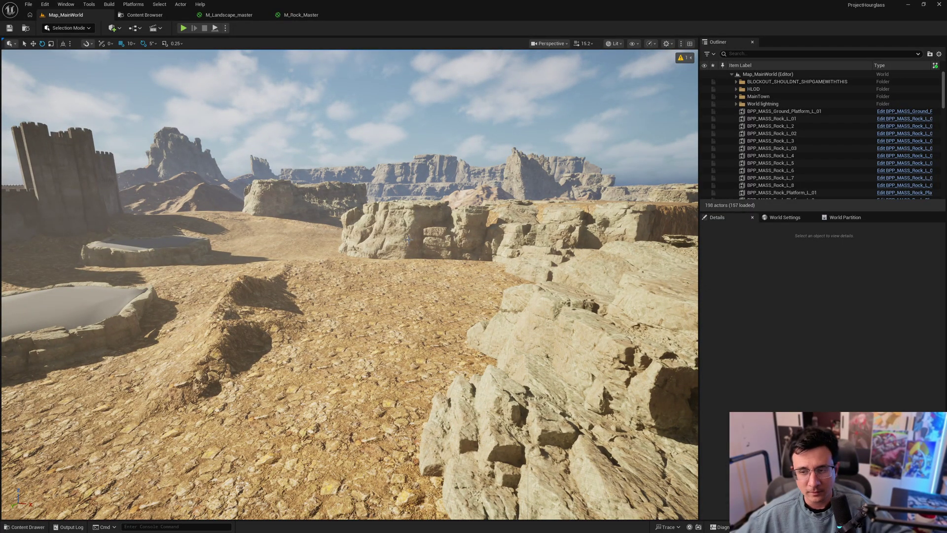
{"action": "right_click_drag", "start_coordinate": [457, 343], "coordinate": [424, 343]}
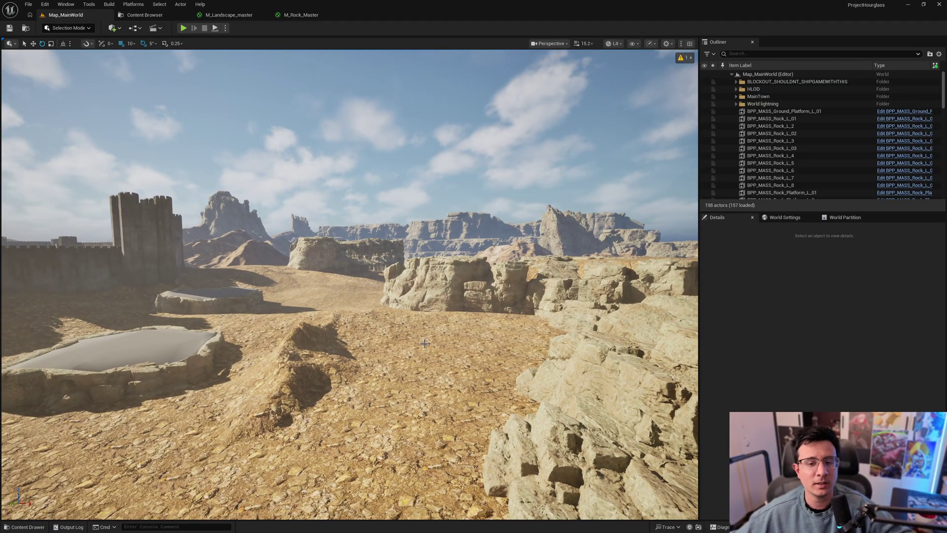